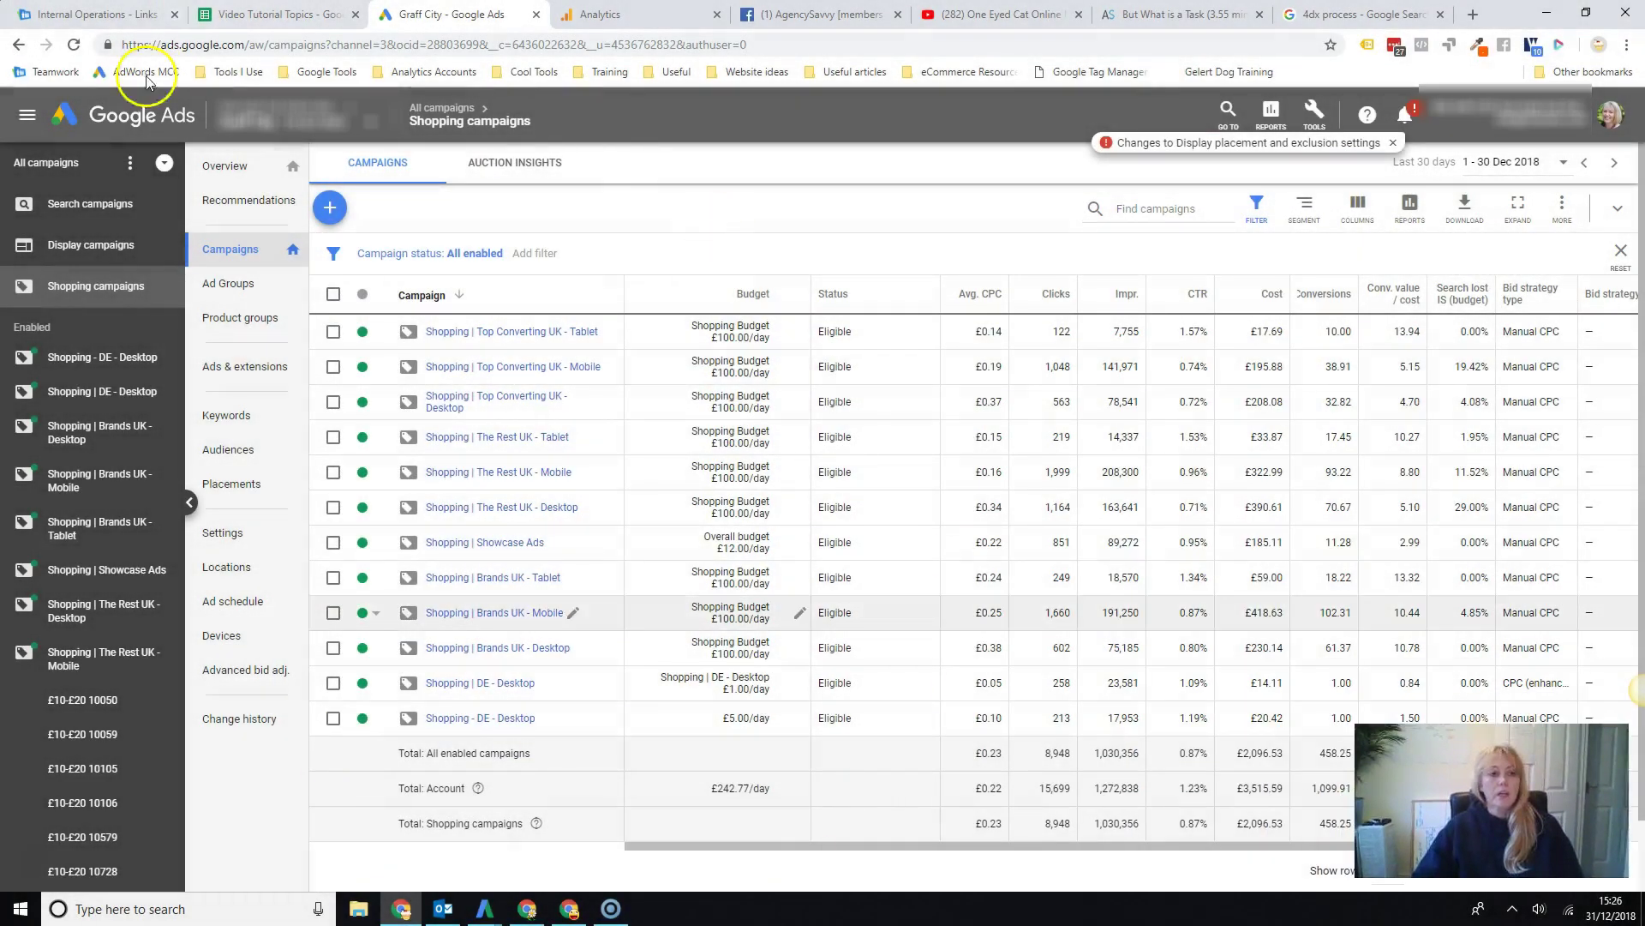
- Open the search terms report for the Shopping campaigns' keywords
{"action": "left_click", "coordinate": [99, 292]}
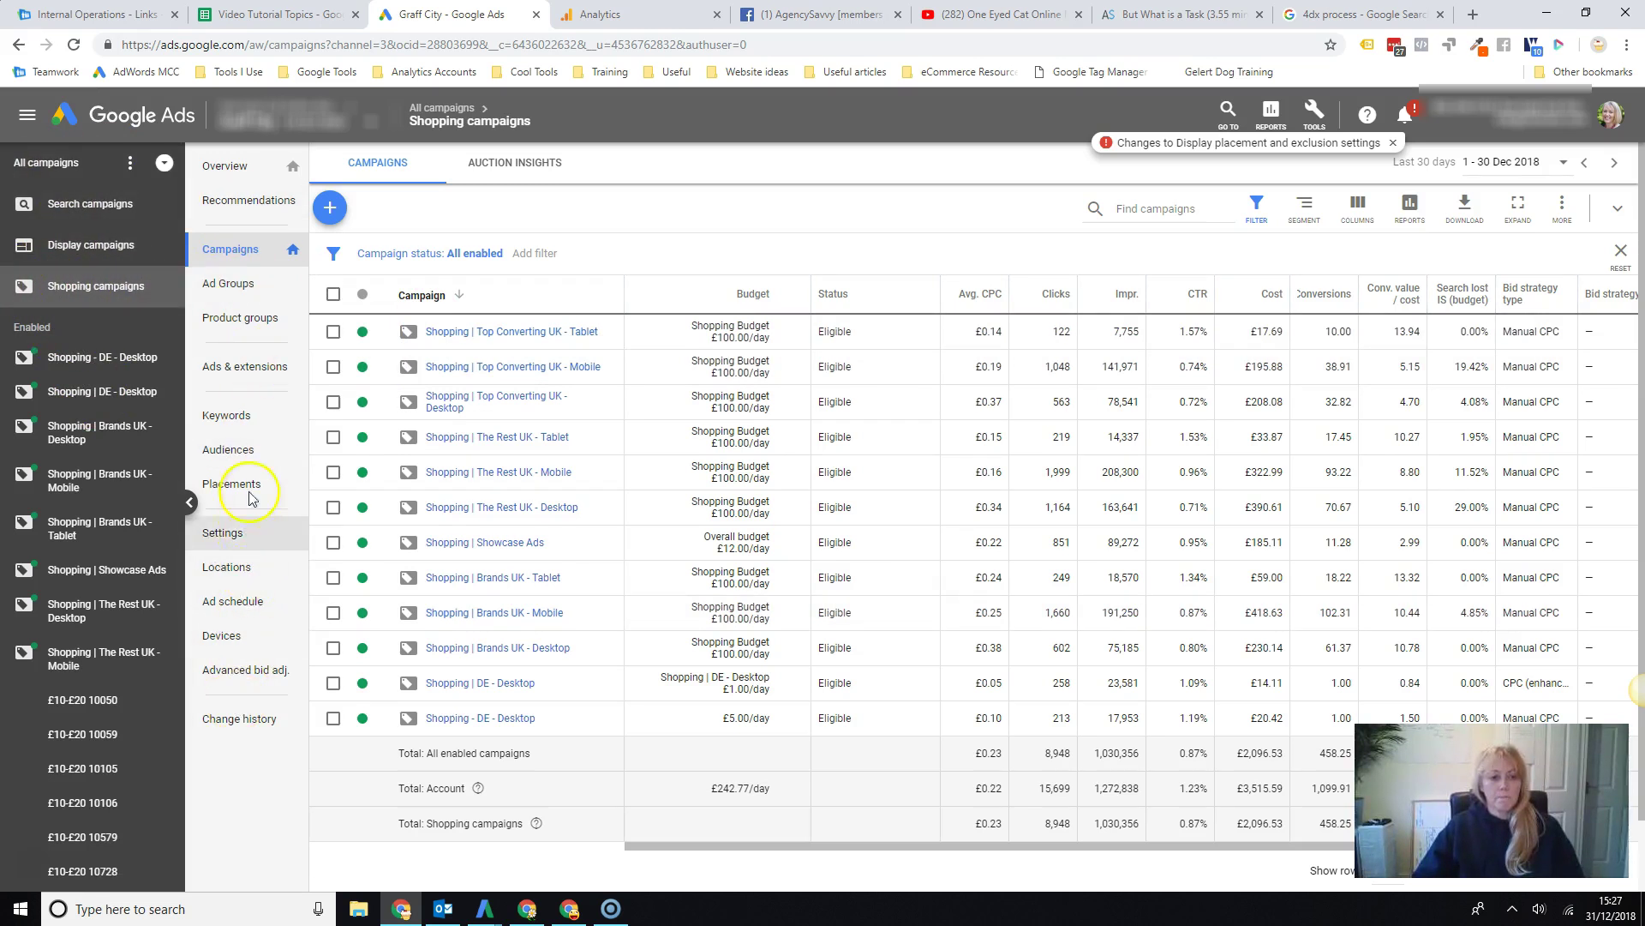
{"action": "left_click", "coordinate": [235, 424]}
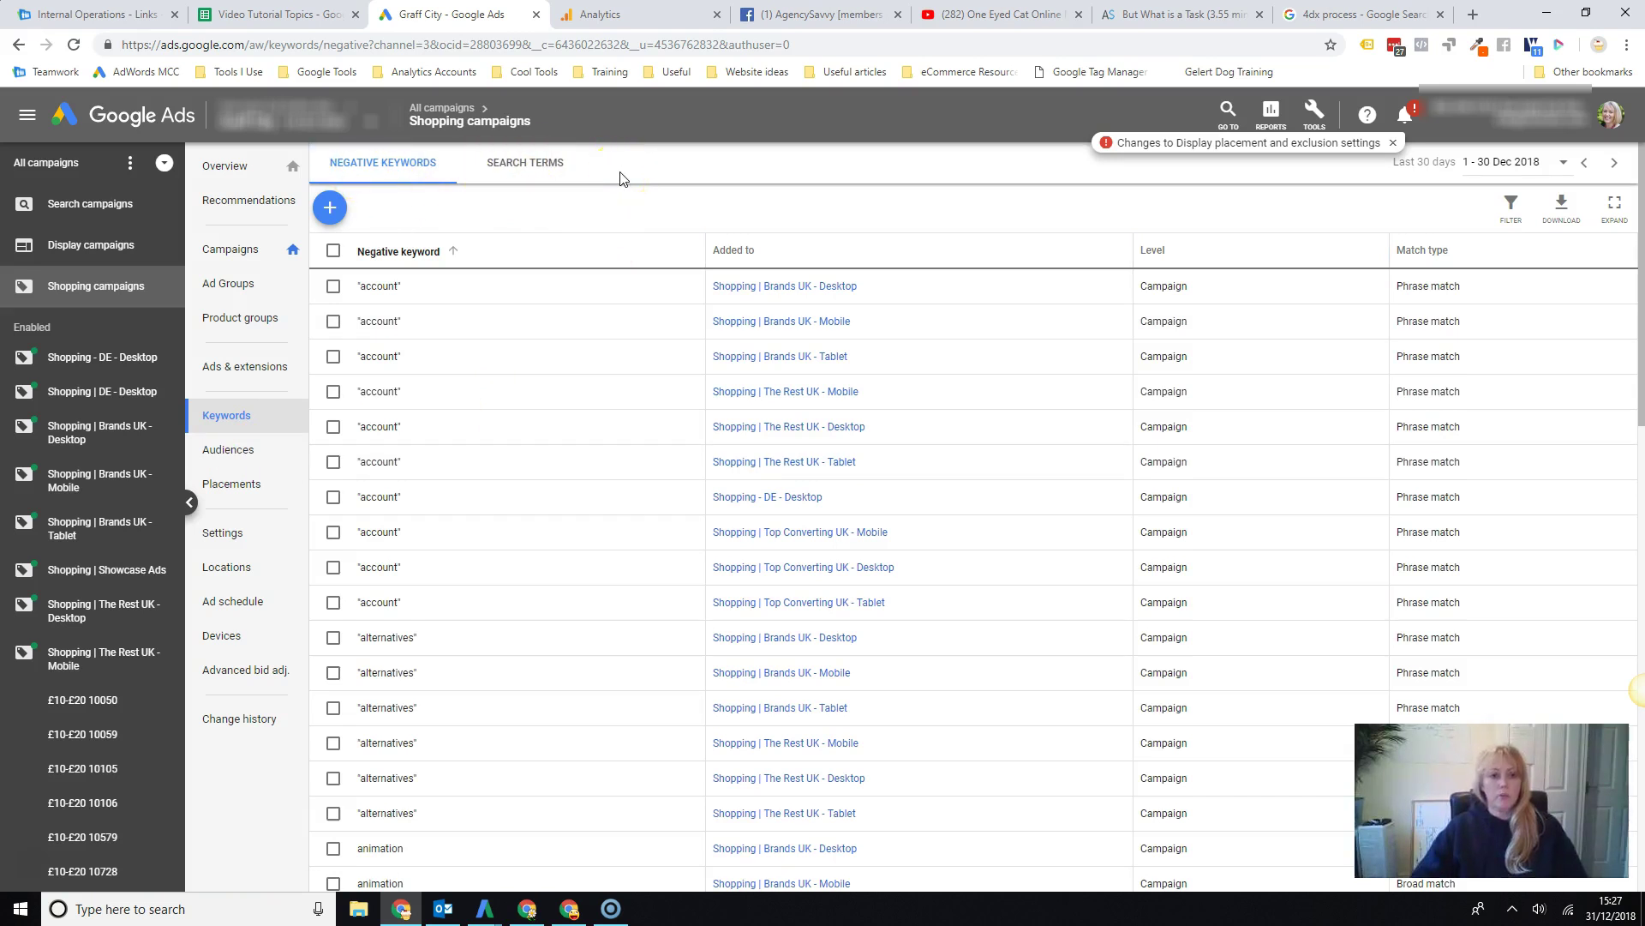
{"action": "left_click", "coordinate": [518, 169]}
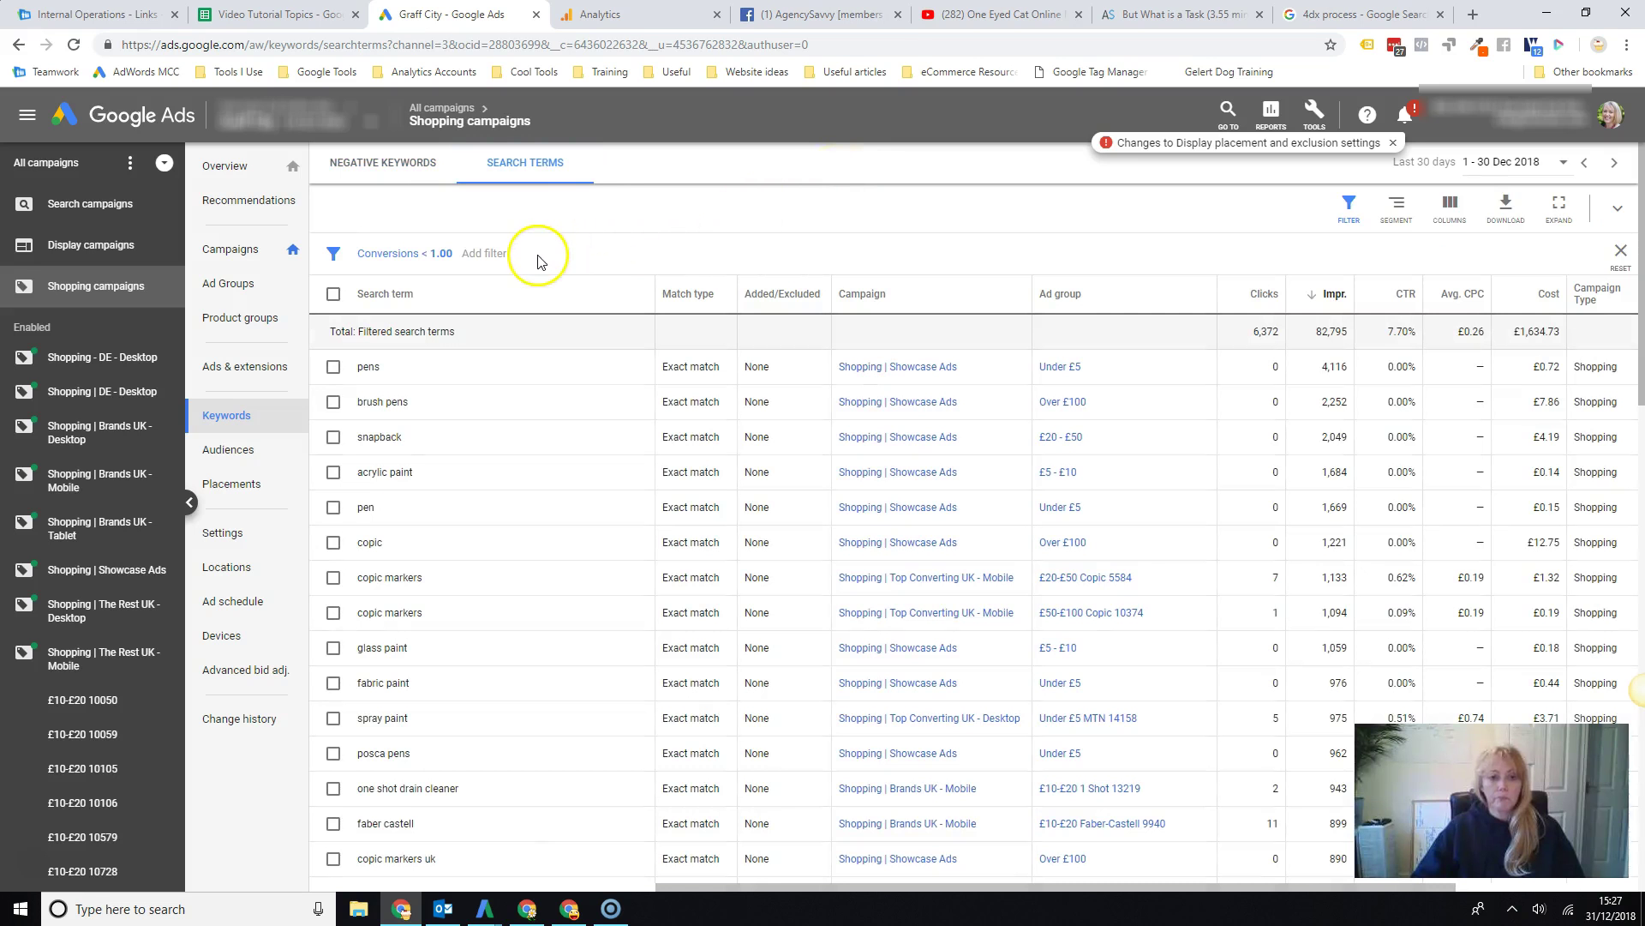
- Remove the existing conversions filter and filter the search terms to Conversions < 1 again
{"action": "left_click", "coordinate": [475, 257]}
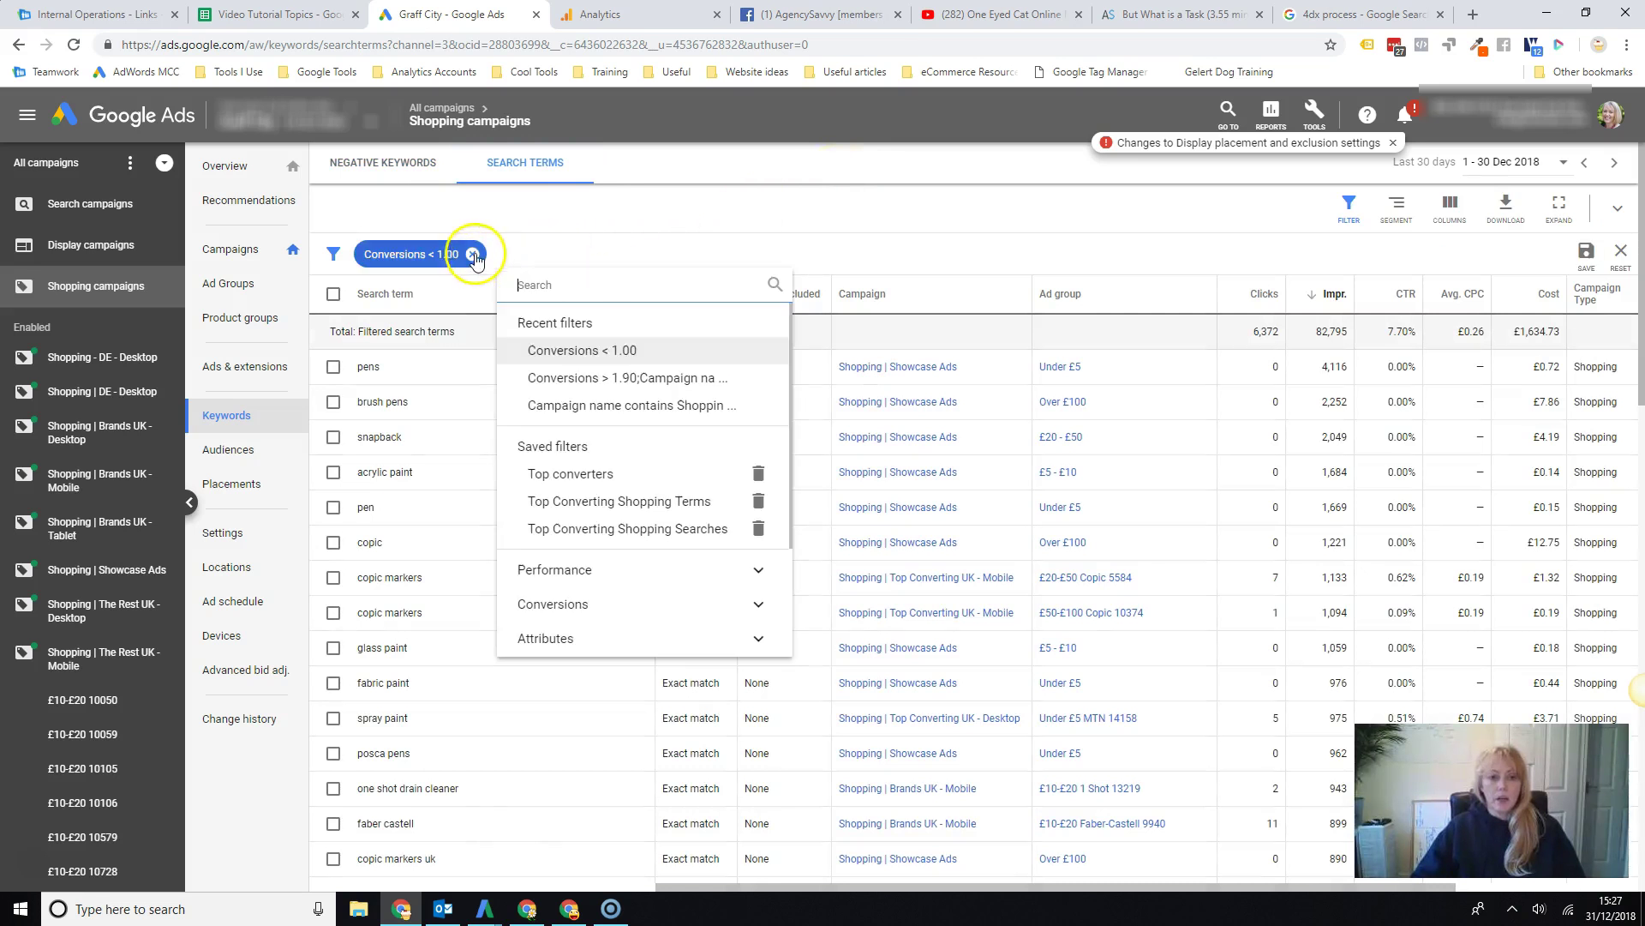
{"action": "left_click", "coordinate": [472, 254]}
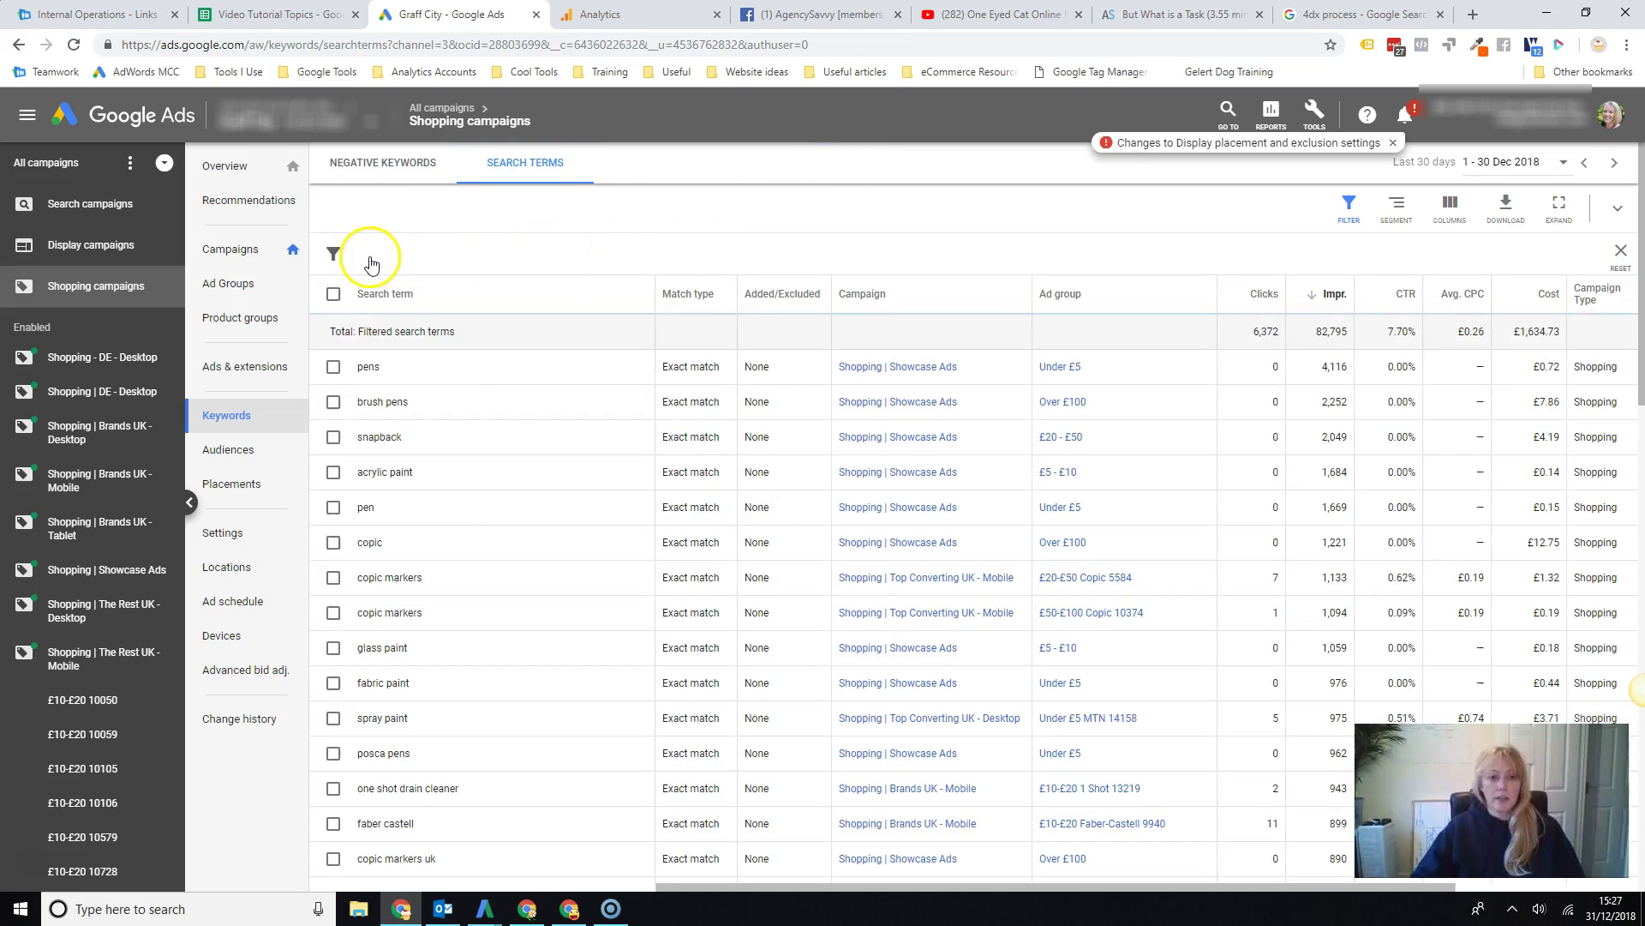
{"action": "left_click", "coordinate": [472, 253]}
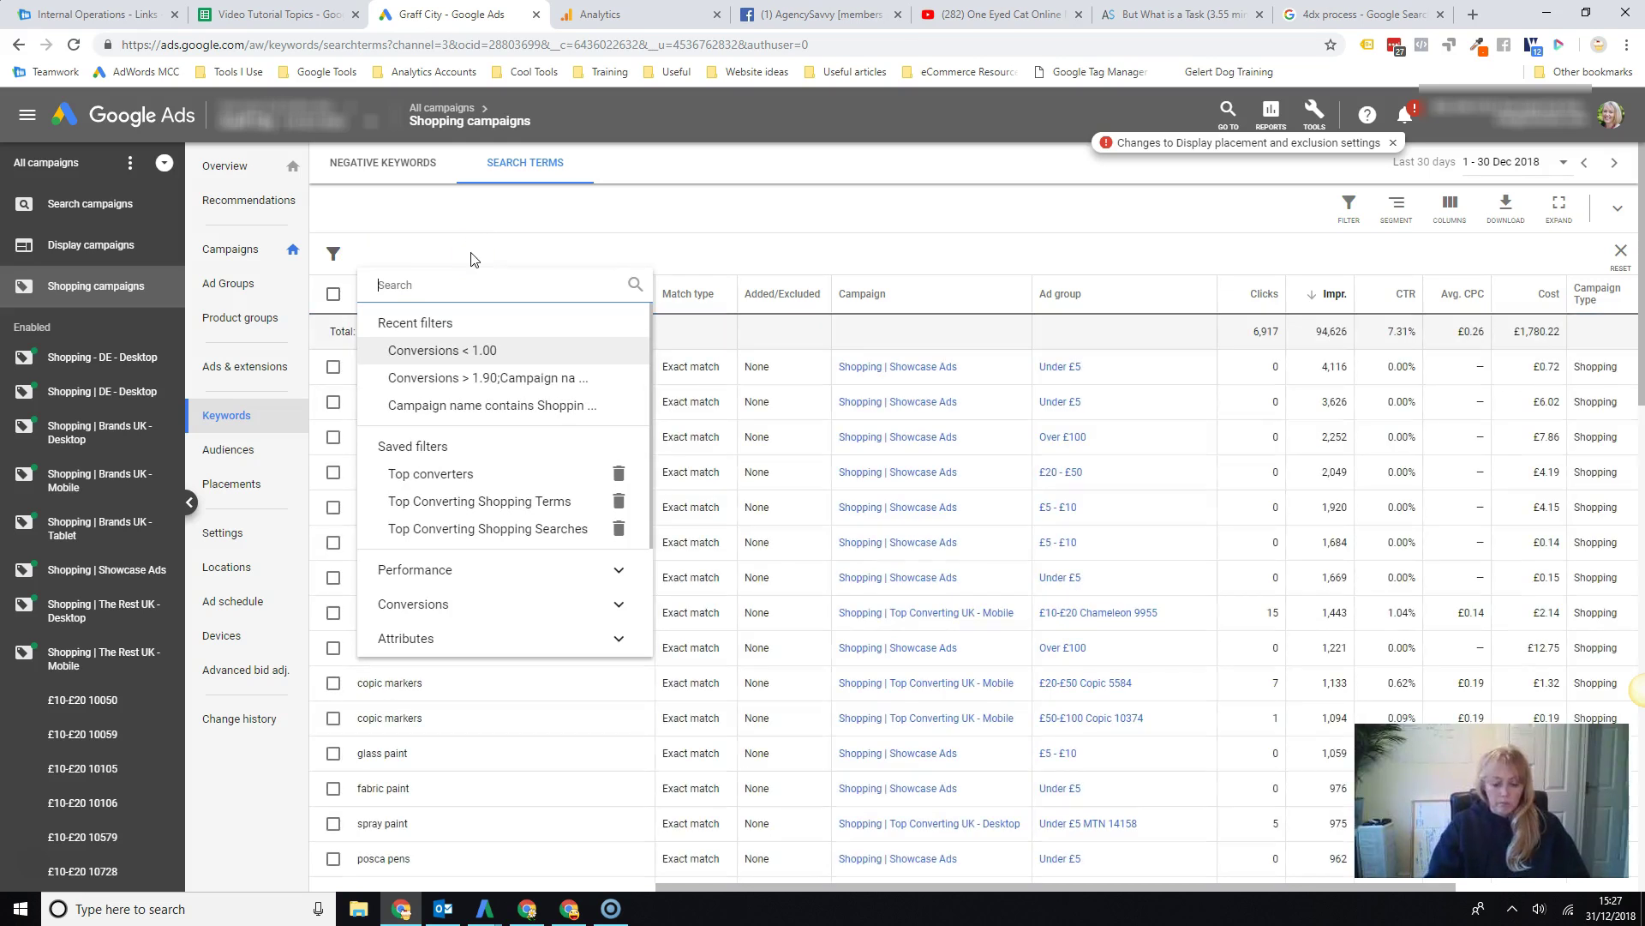
{"action": "type", "text": "conver"}
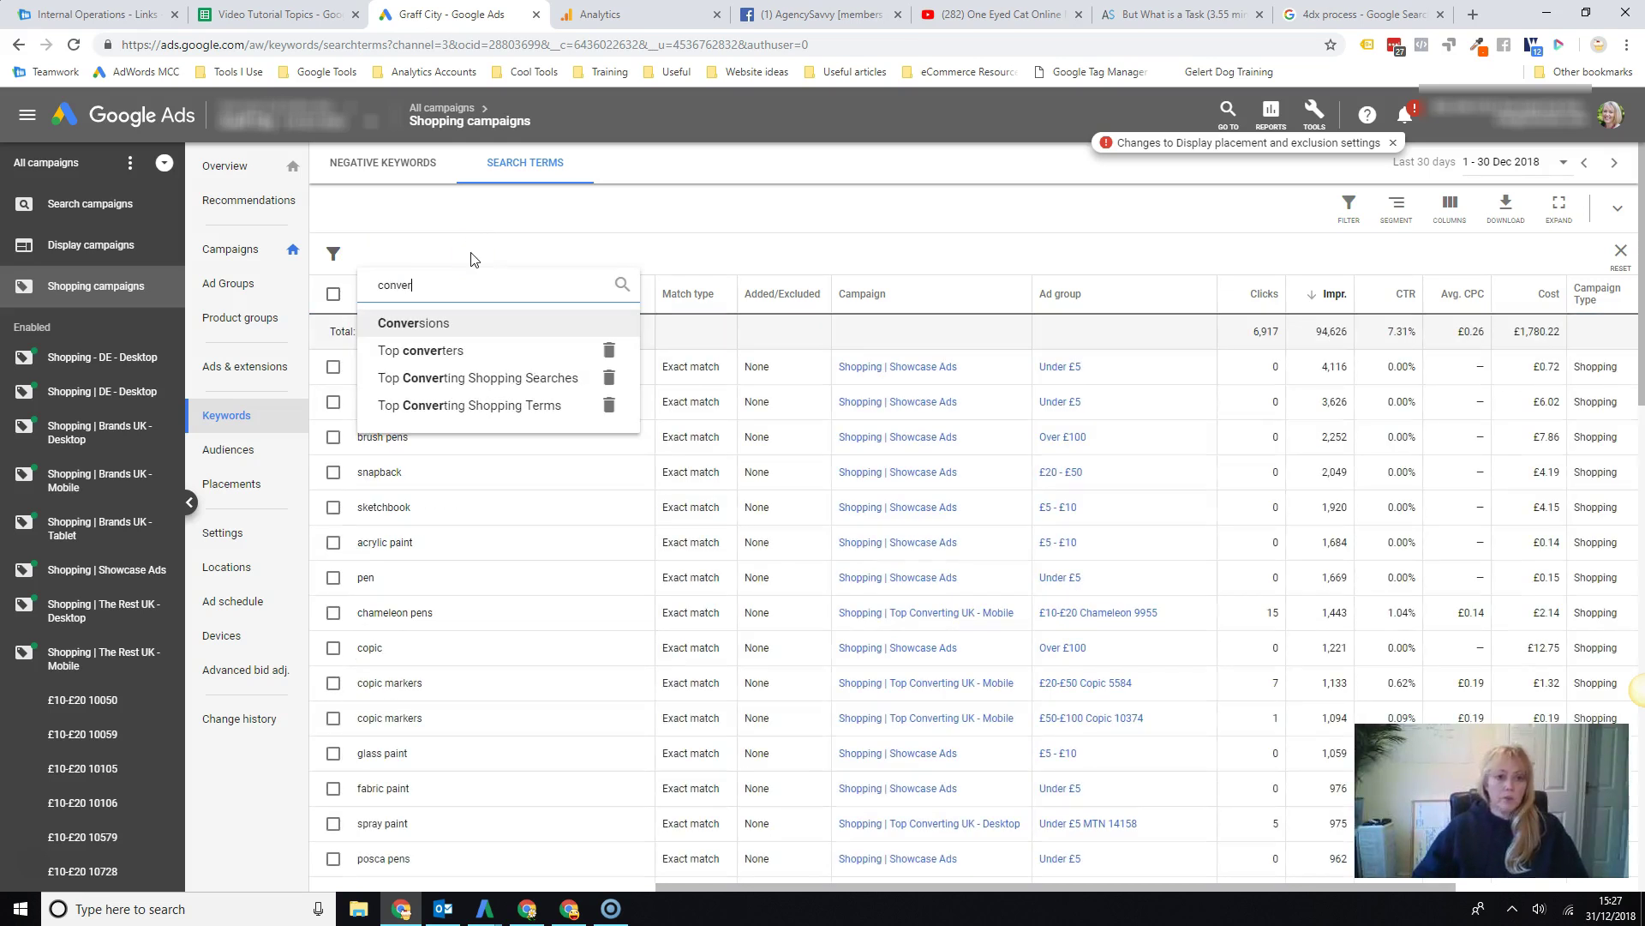
{"action": "left_click", "coordinate": [453, 323]}
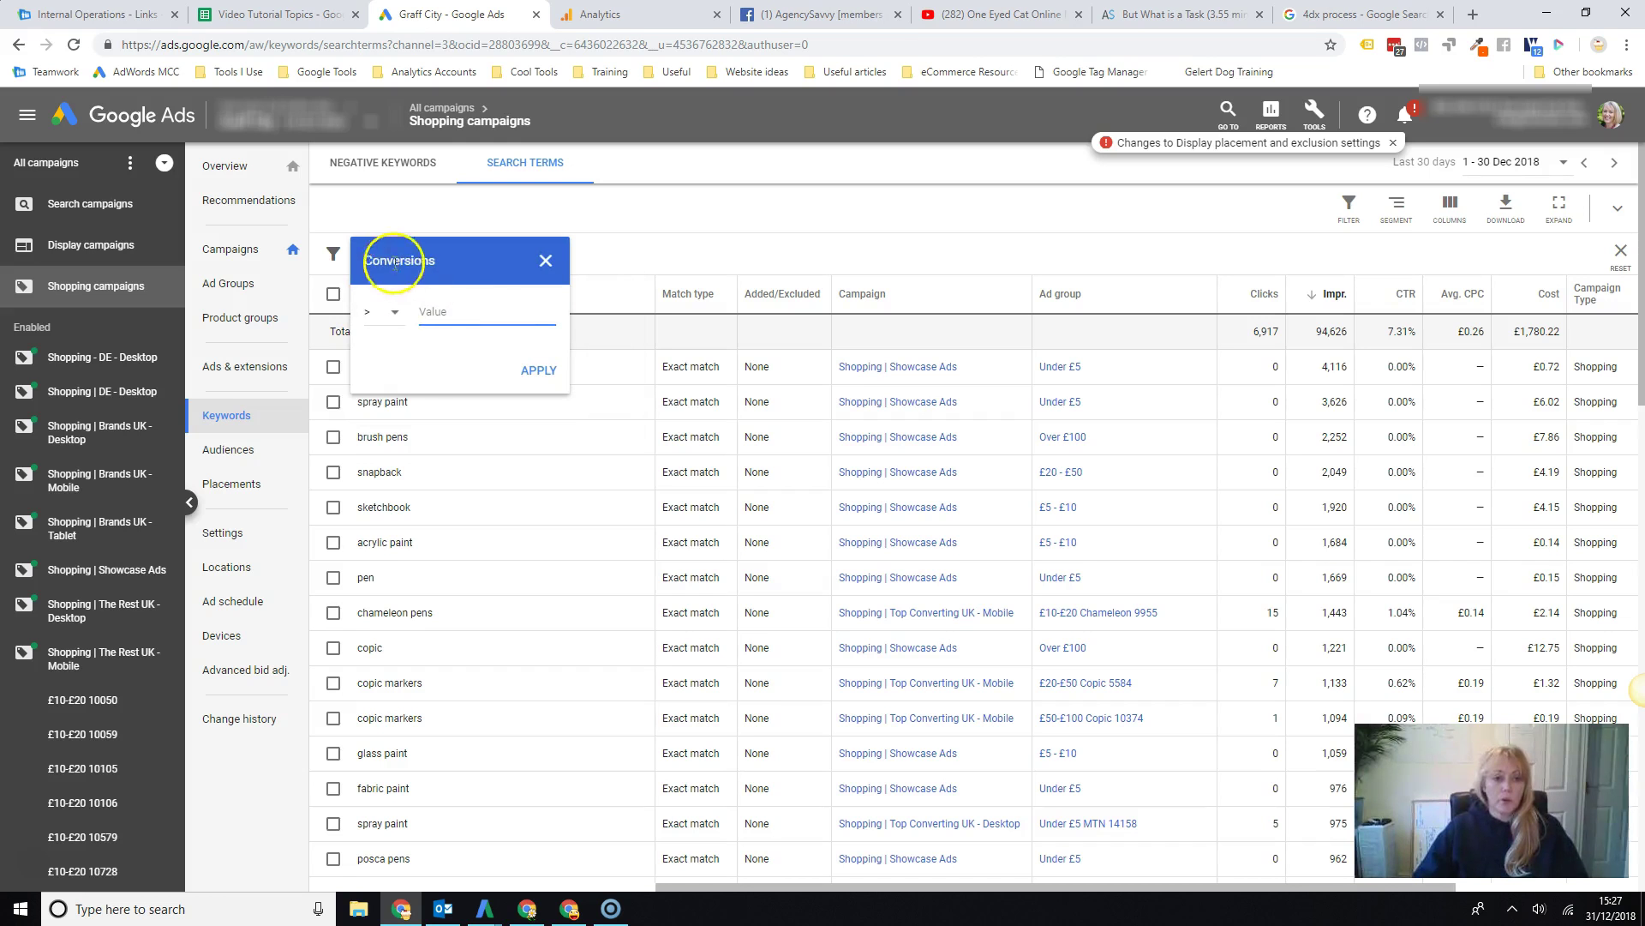
{"action": "left_click", "coordinate": [391, 319]}
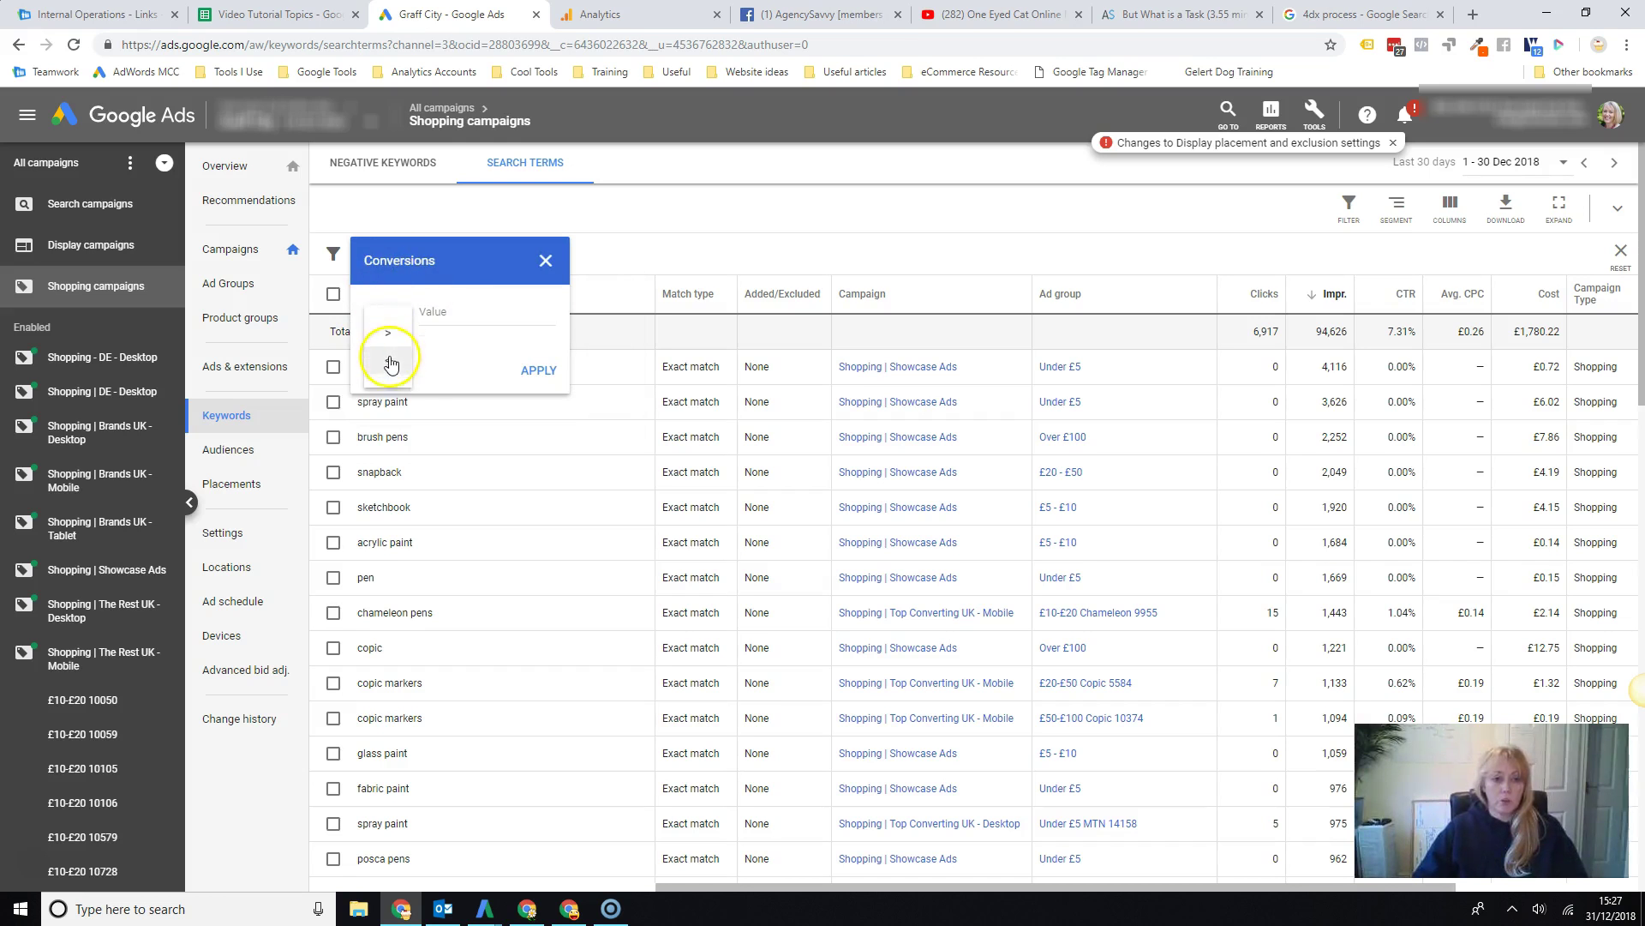
{"action": "left_click", "coordinate": [402, 357]}
{"action": "left_click", "coordinate": [446, 314]}
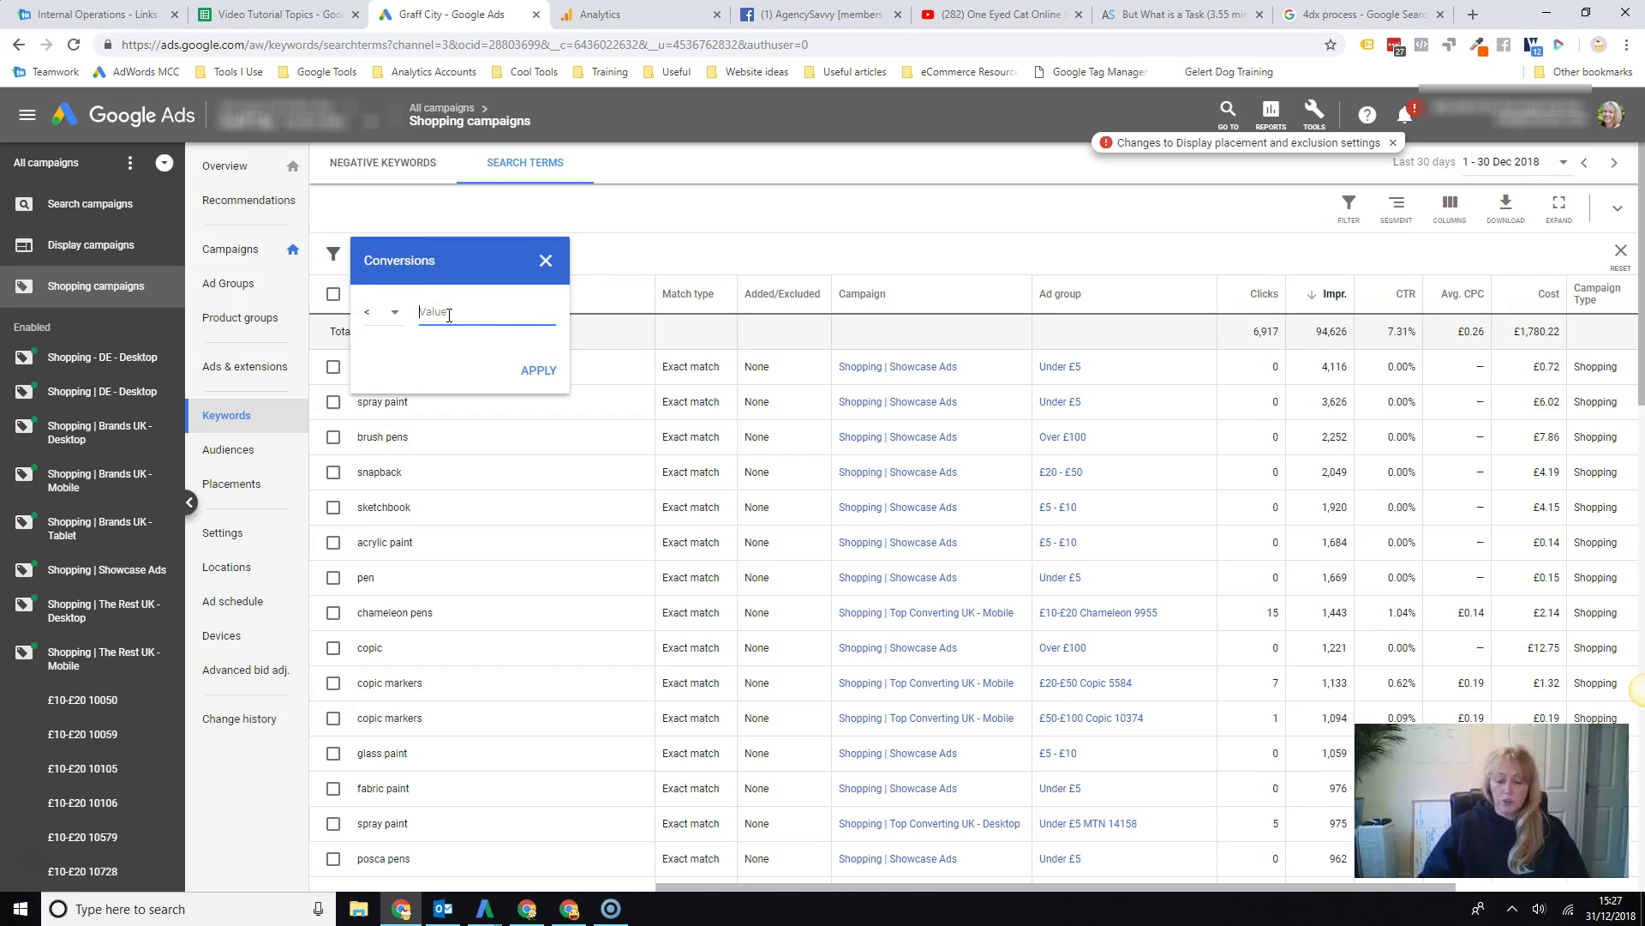
{"action": "left_click", "coordinate": [537, 369]}
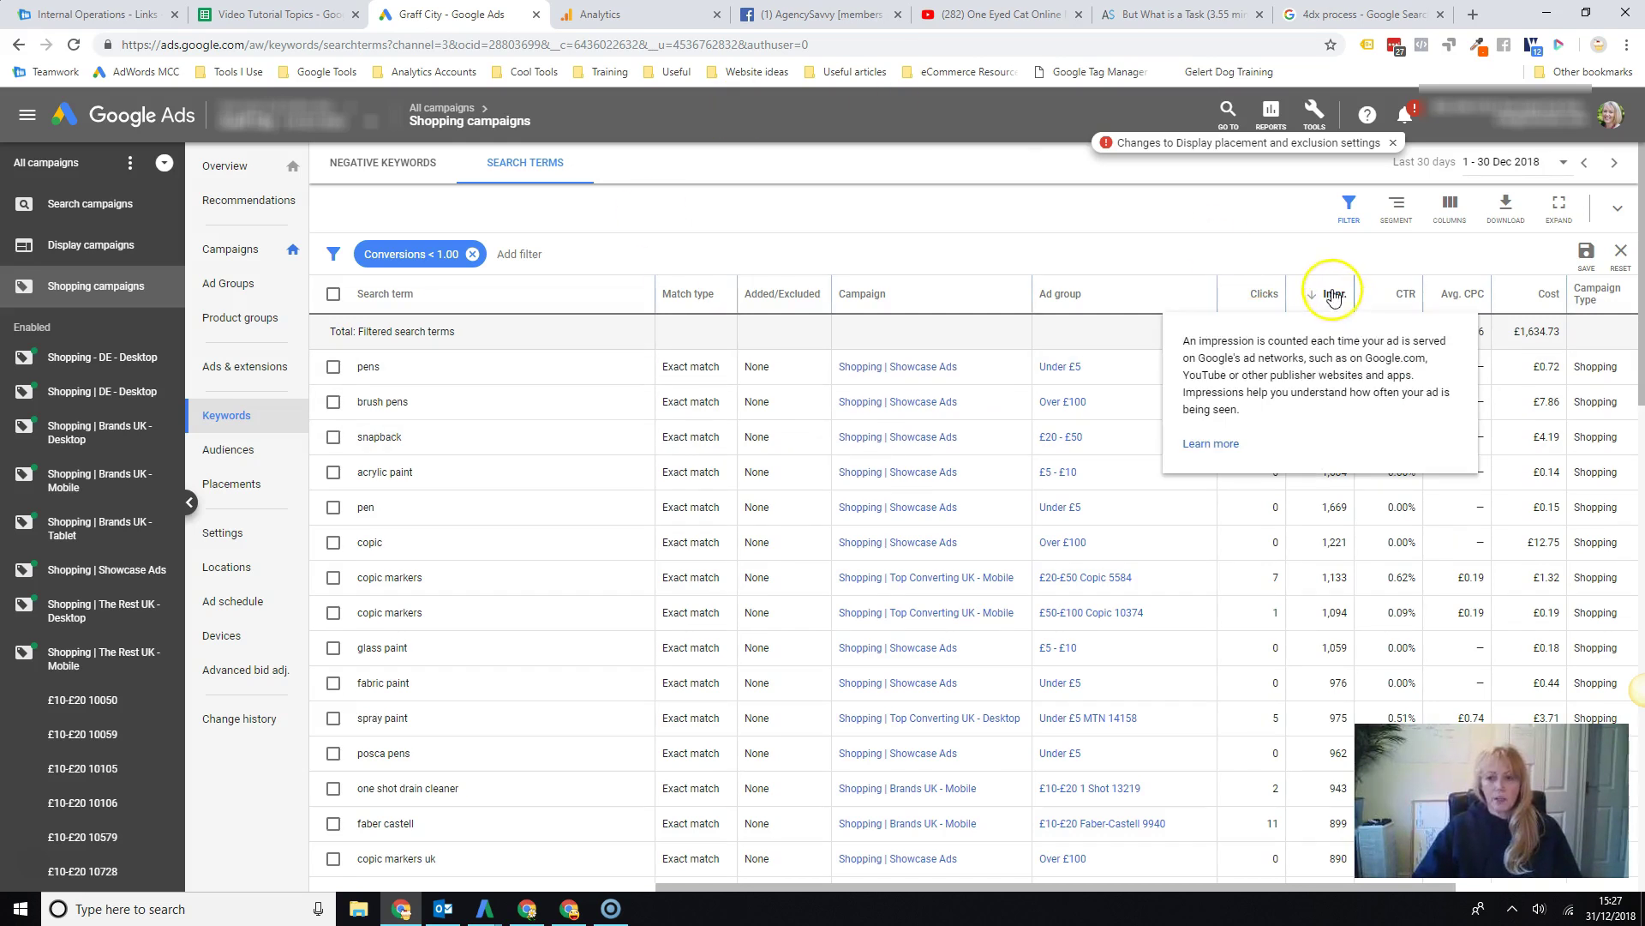
- Select the search terms copic markers (ad group £20-£50 Copic 5561), fabric pens and glass pens
{"action": "mouse_move", "coordinate": [1329, 299]}
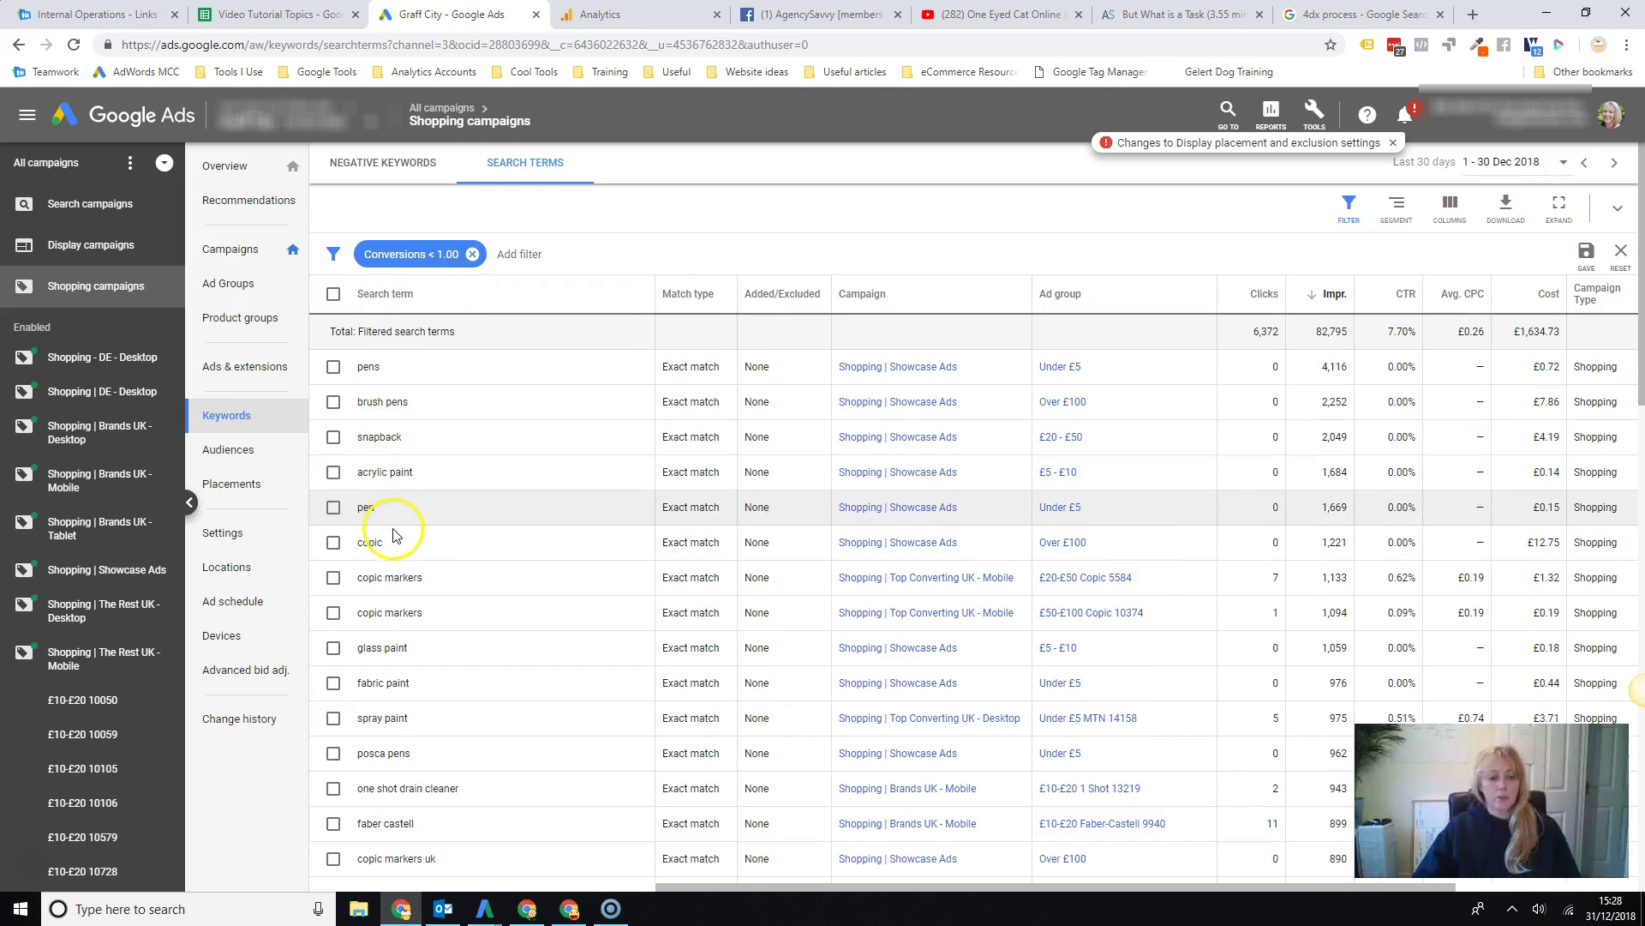
{"action": "scroll", "coordinate": [389, 471], "scroll_direction": "down", "scroll_amount": 3}
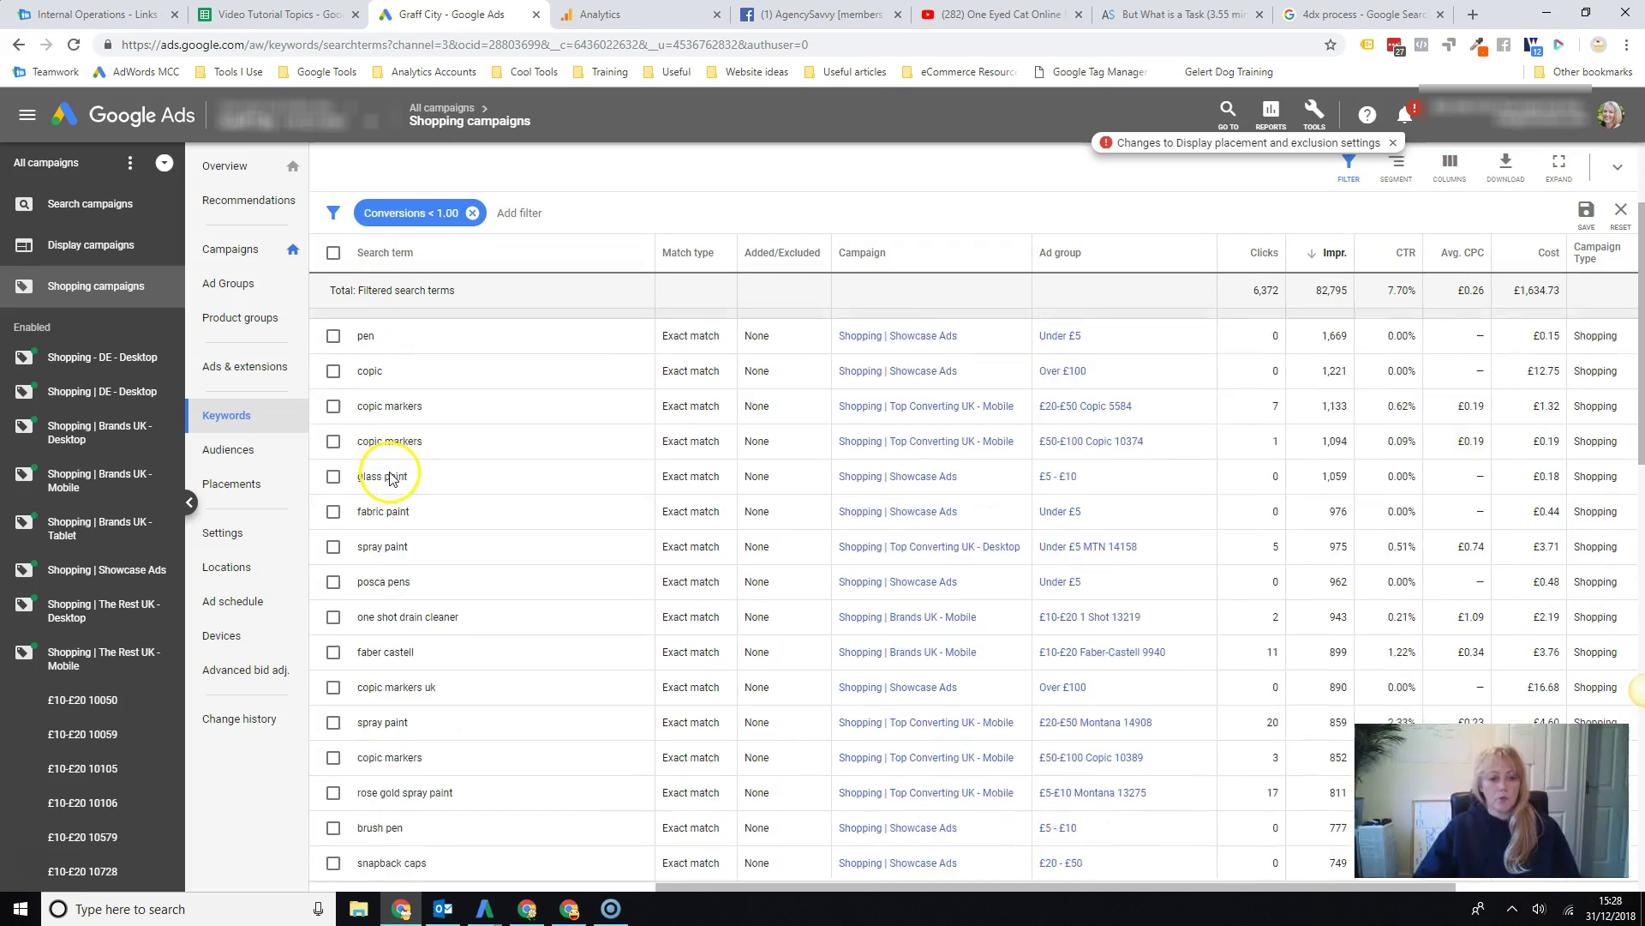
{"action": "scroll", "coordinate": [414, 495], "scroll_direction": "down", "scroll_amount": 2}
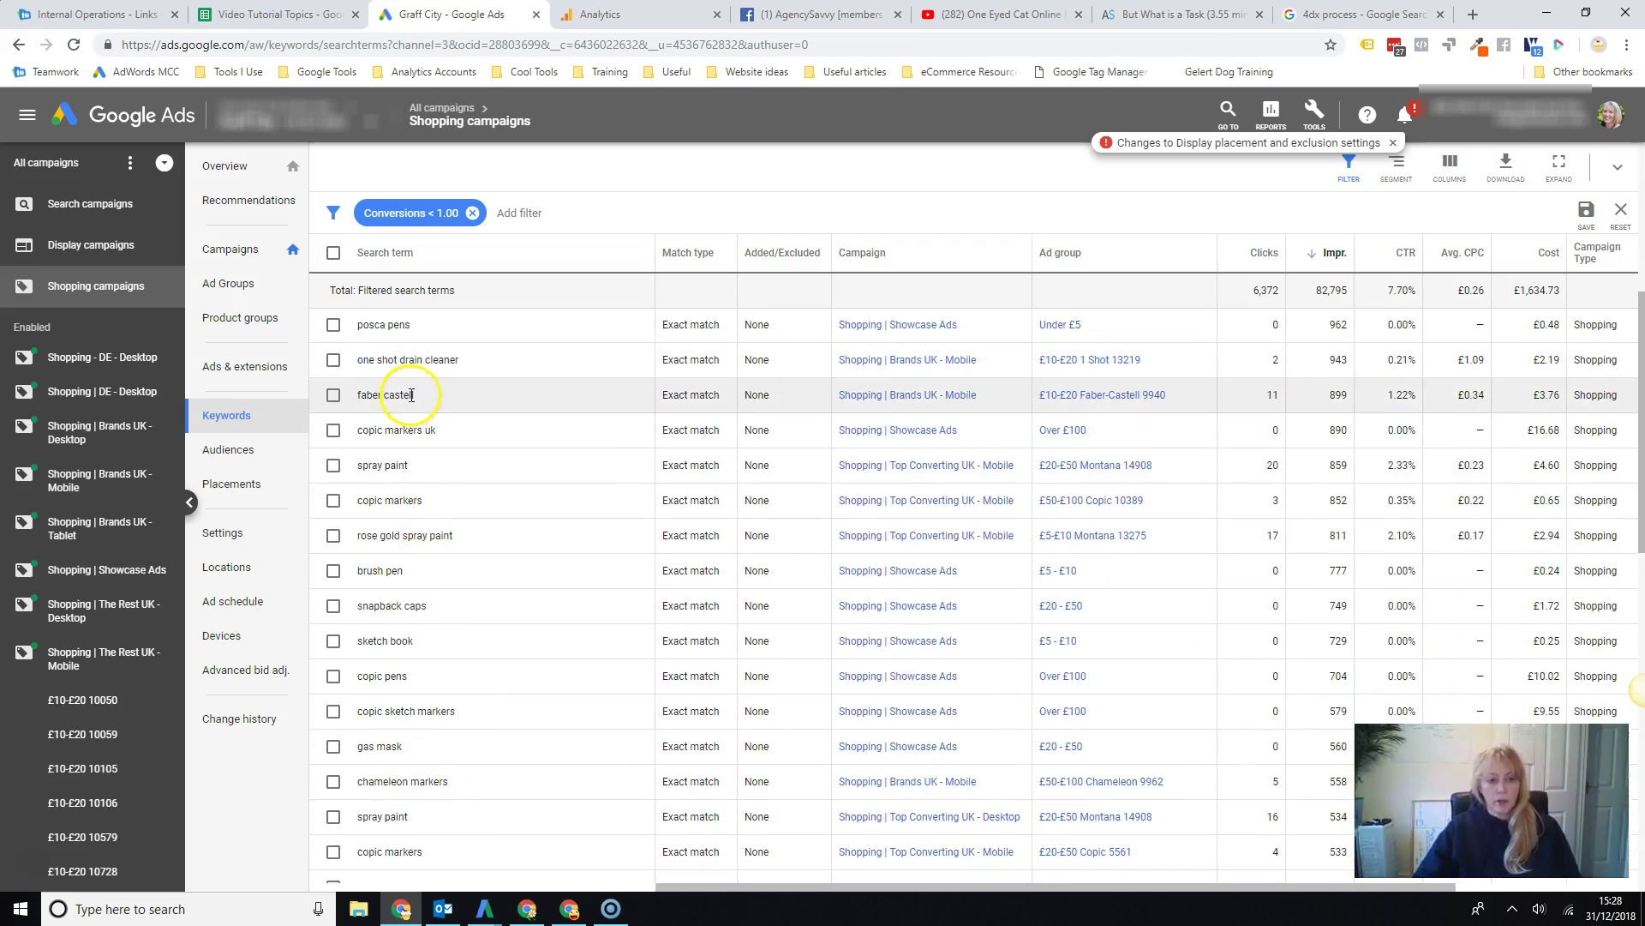
{"action": "scroll", "coordinate": [424, 441], "scroll_direction": "down", "scroll_amount": 1}
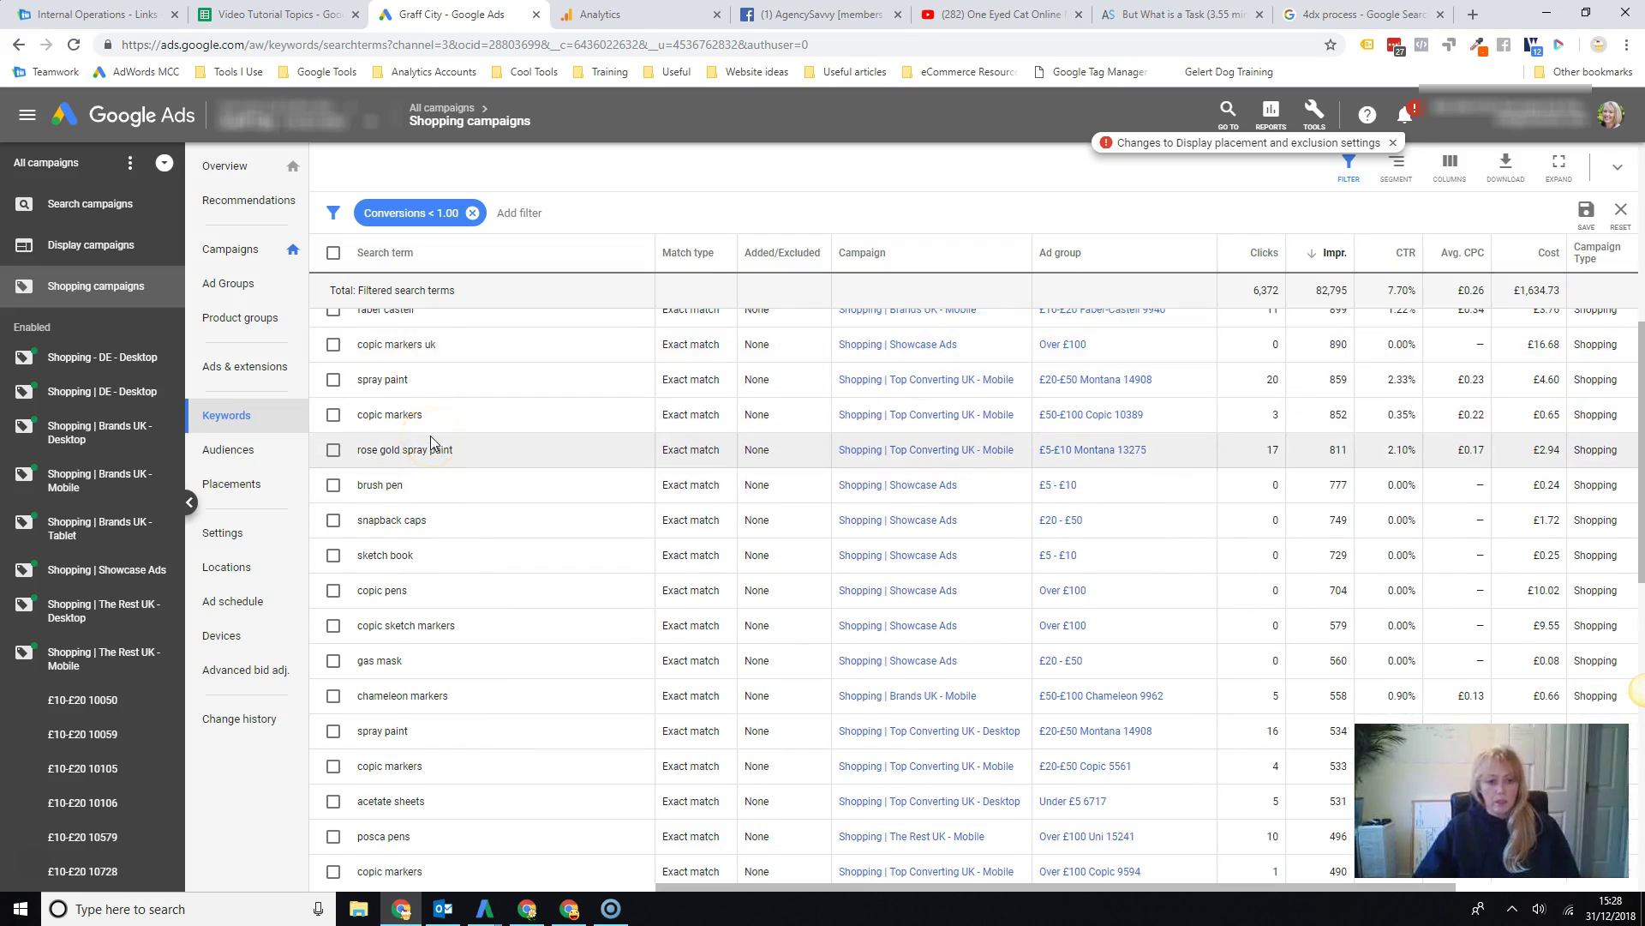
{"action": "scroll", "coordinate": [431, 443], "scroll_direction": "down", "scroll_amount": 2}
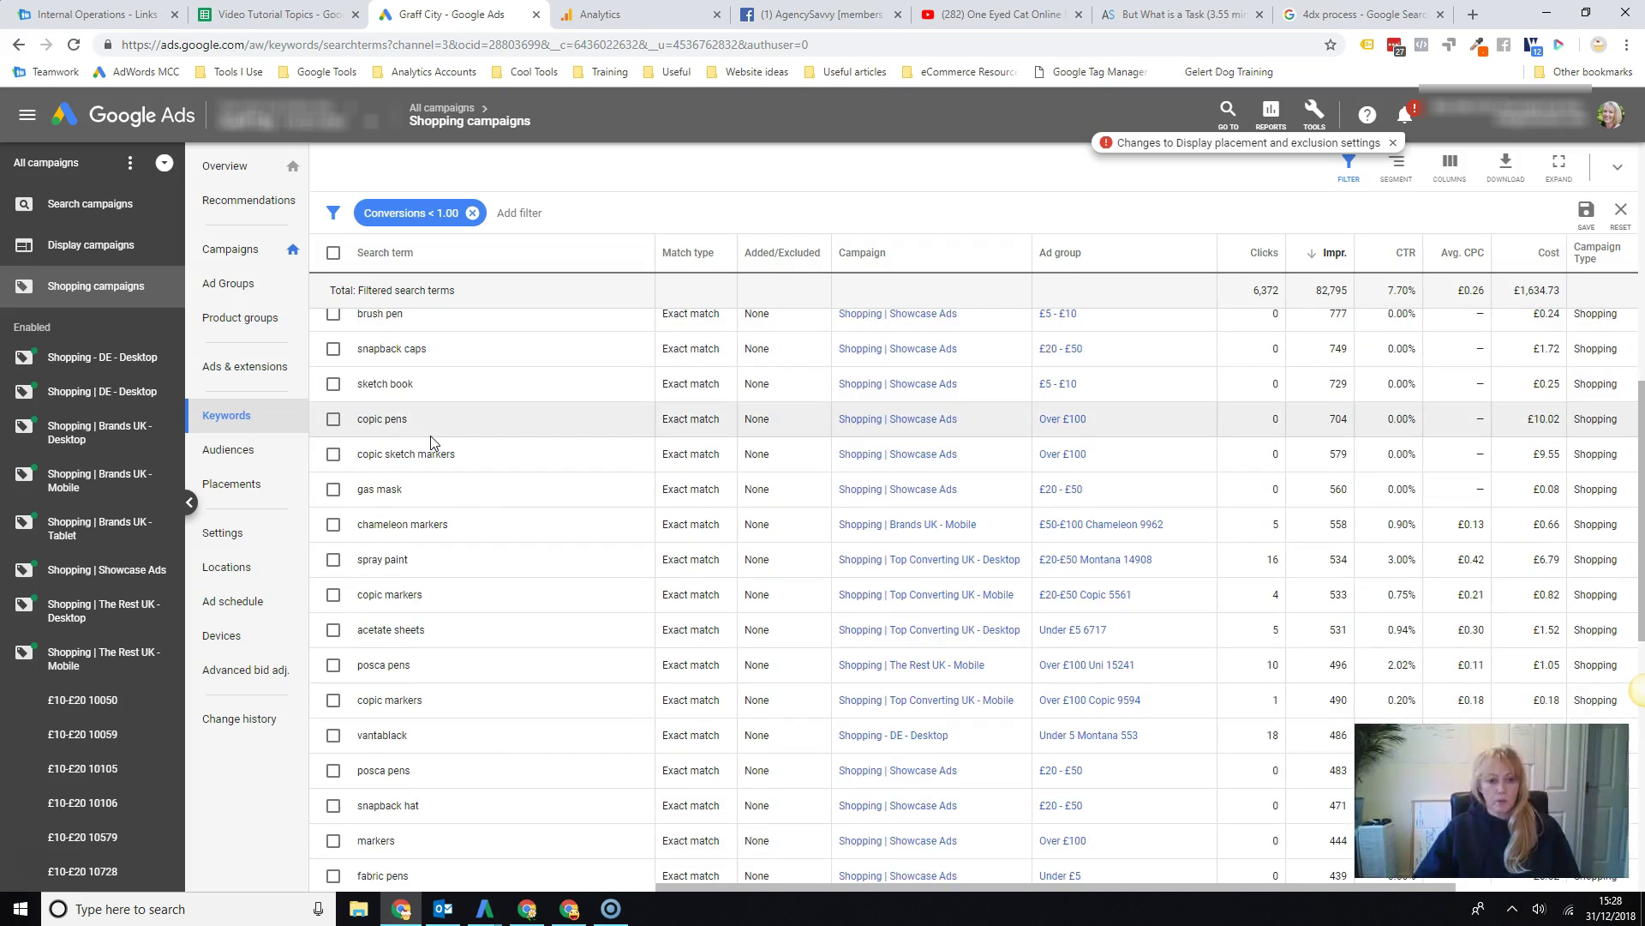
{"action": "scroll", "coordinate": [431, 443], "scroll_direction": "down", "scroll_amount": 3}
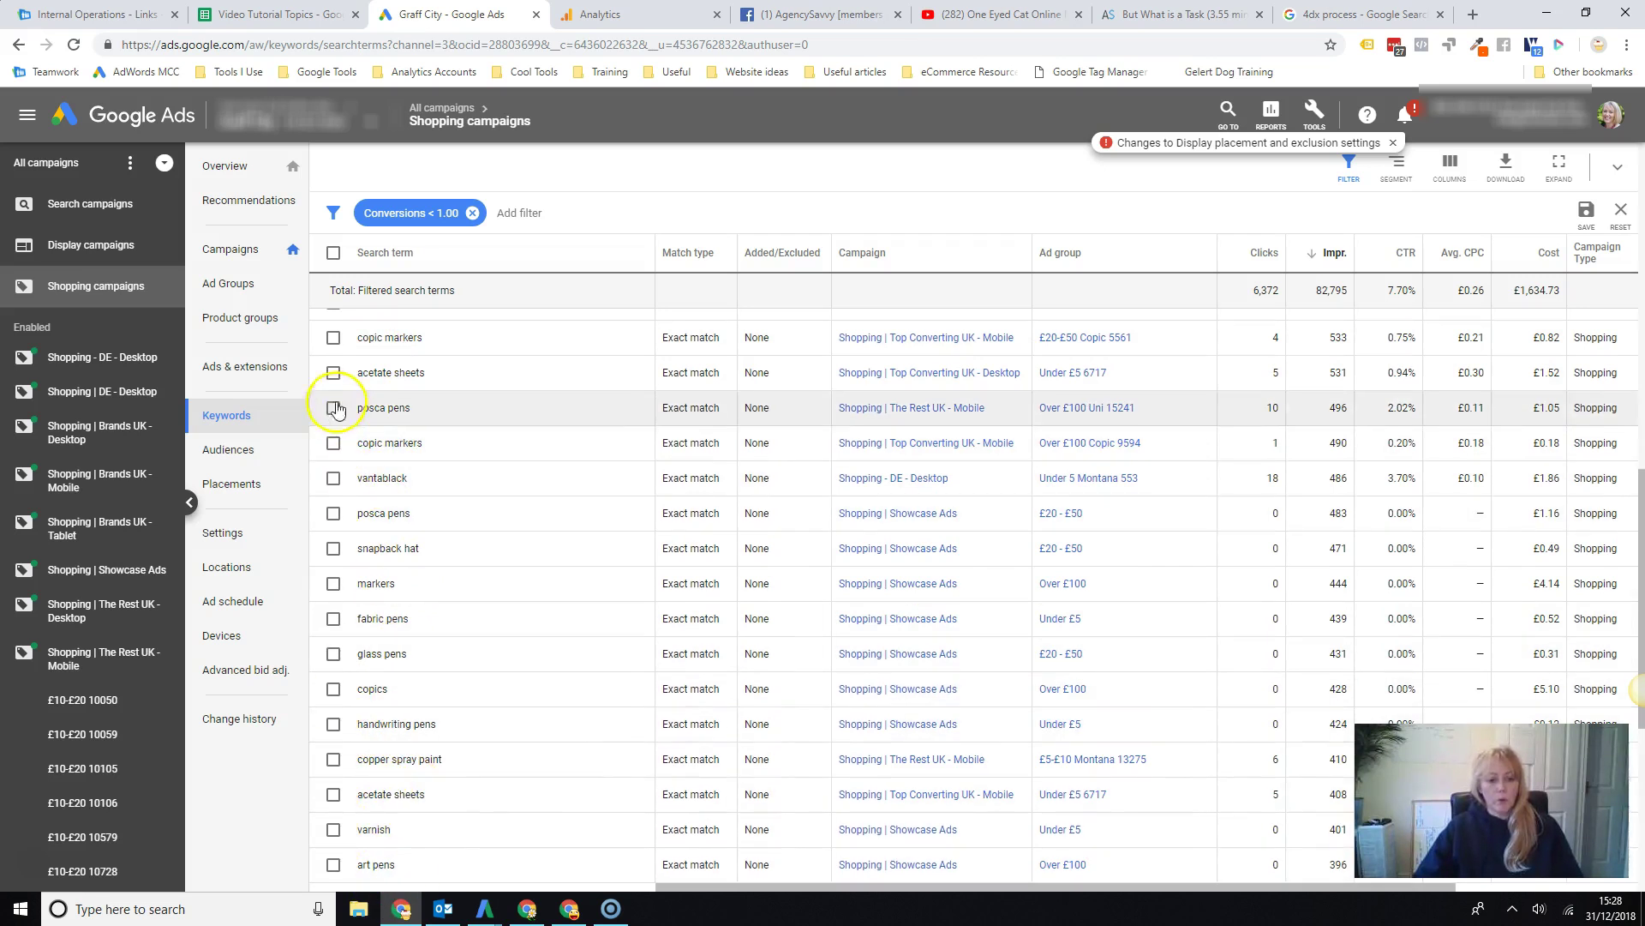
{"action": "left_click", "coordinate": [334, 341]}
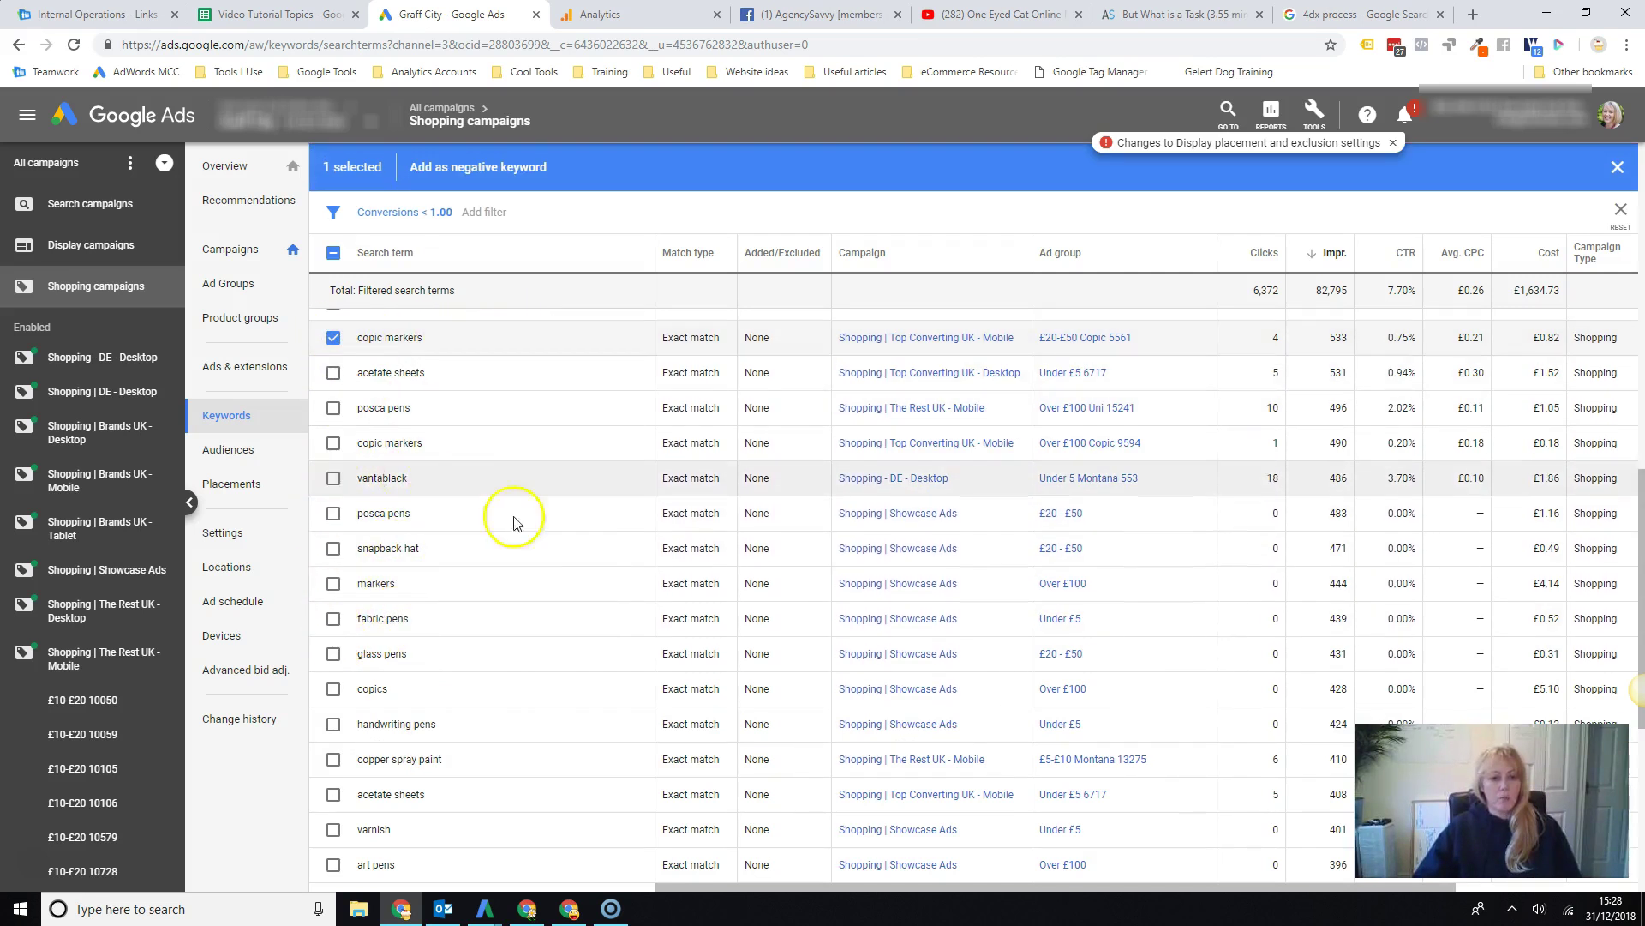
{"action": "left_click", "coordinate": [334, 619]}
{"action": "left_click", "coordinate": [334, 654]}
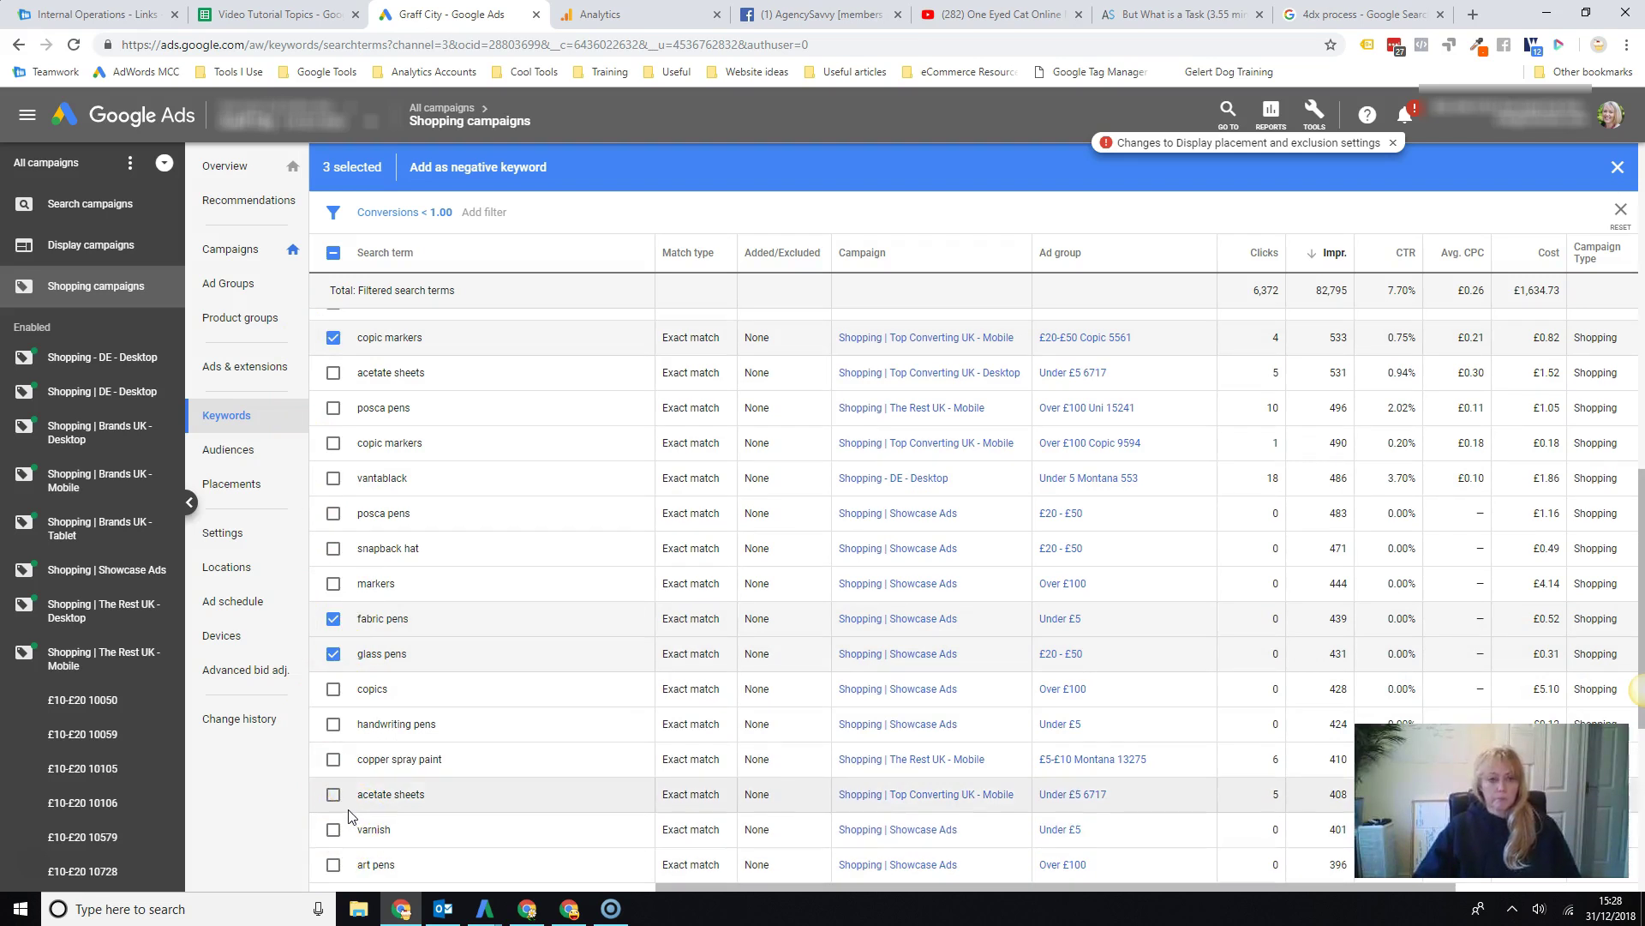
- Start adding the selected search terms as negative keywords, trying the negative keyword list option before choosing the campaign level
{"action": "left_click", "coordinate": [485, 171]}
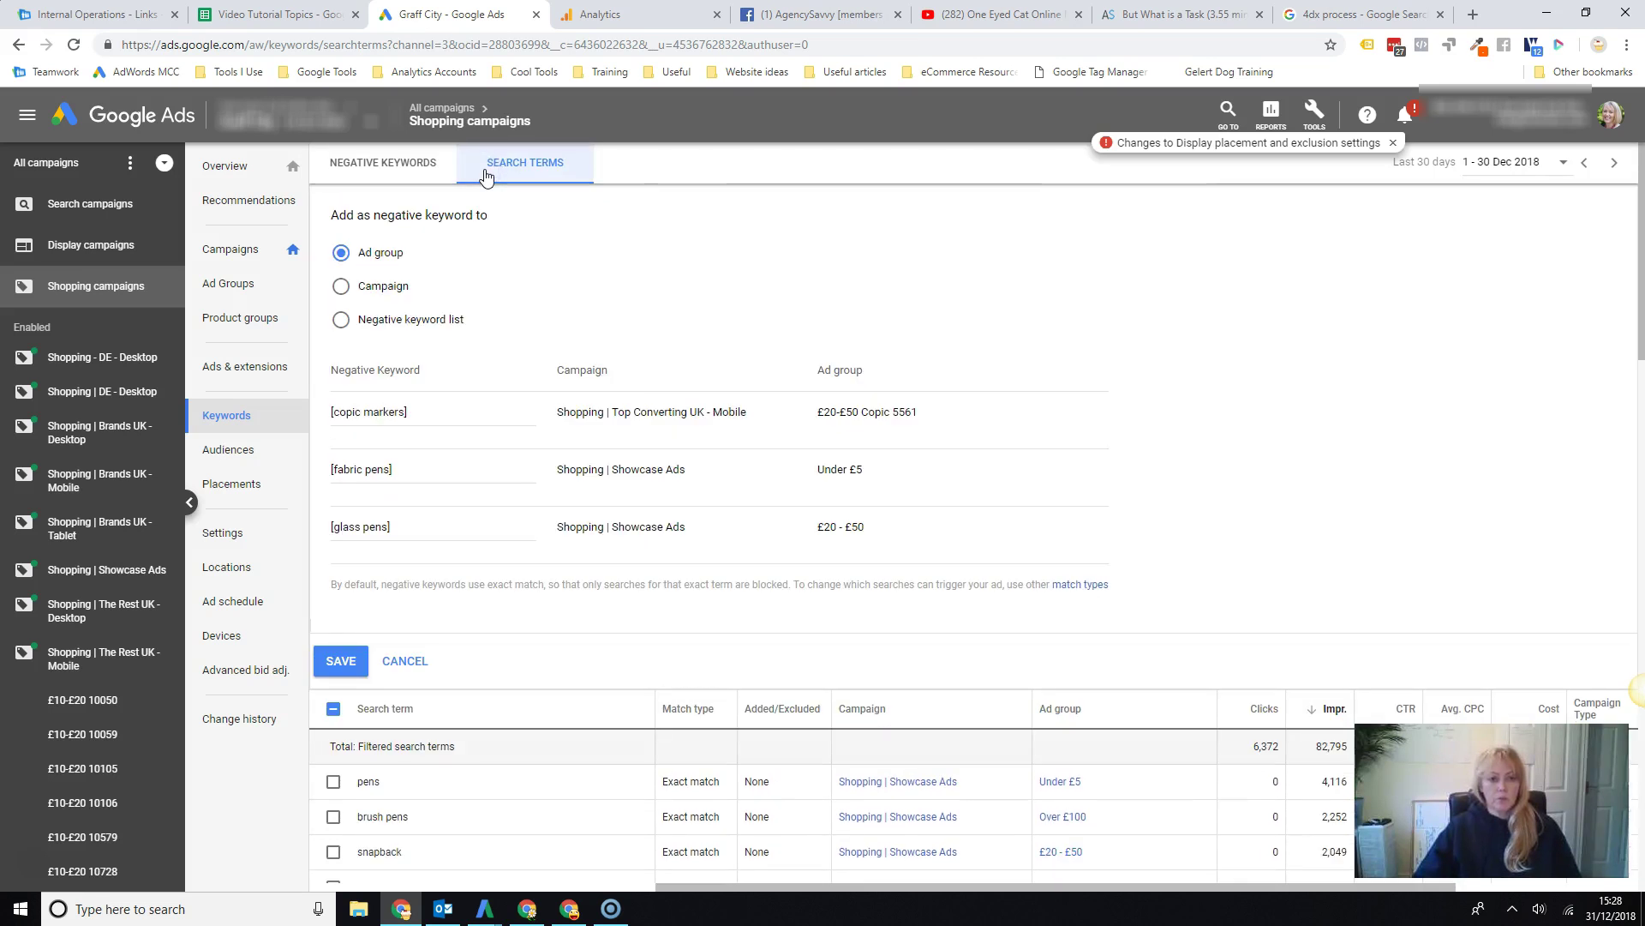
{"action": "left_click", "coordinate": [341, 286]}
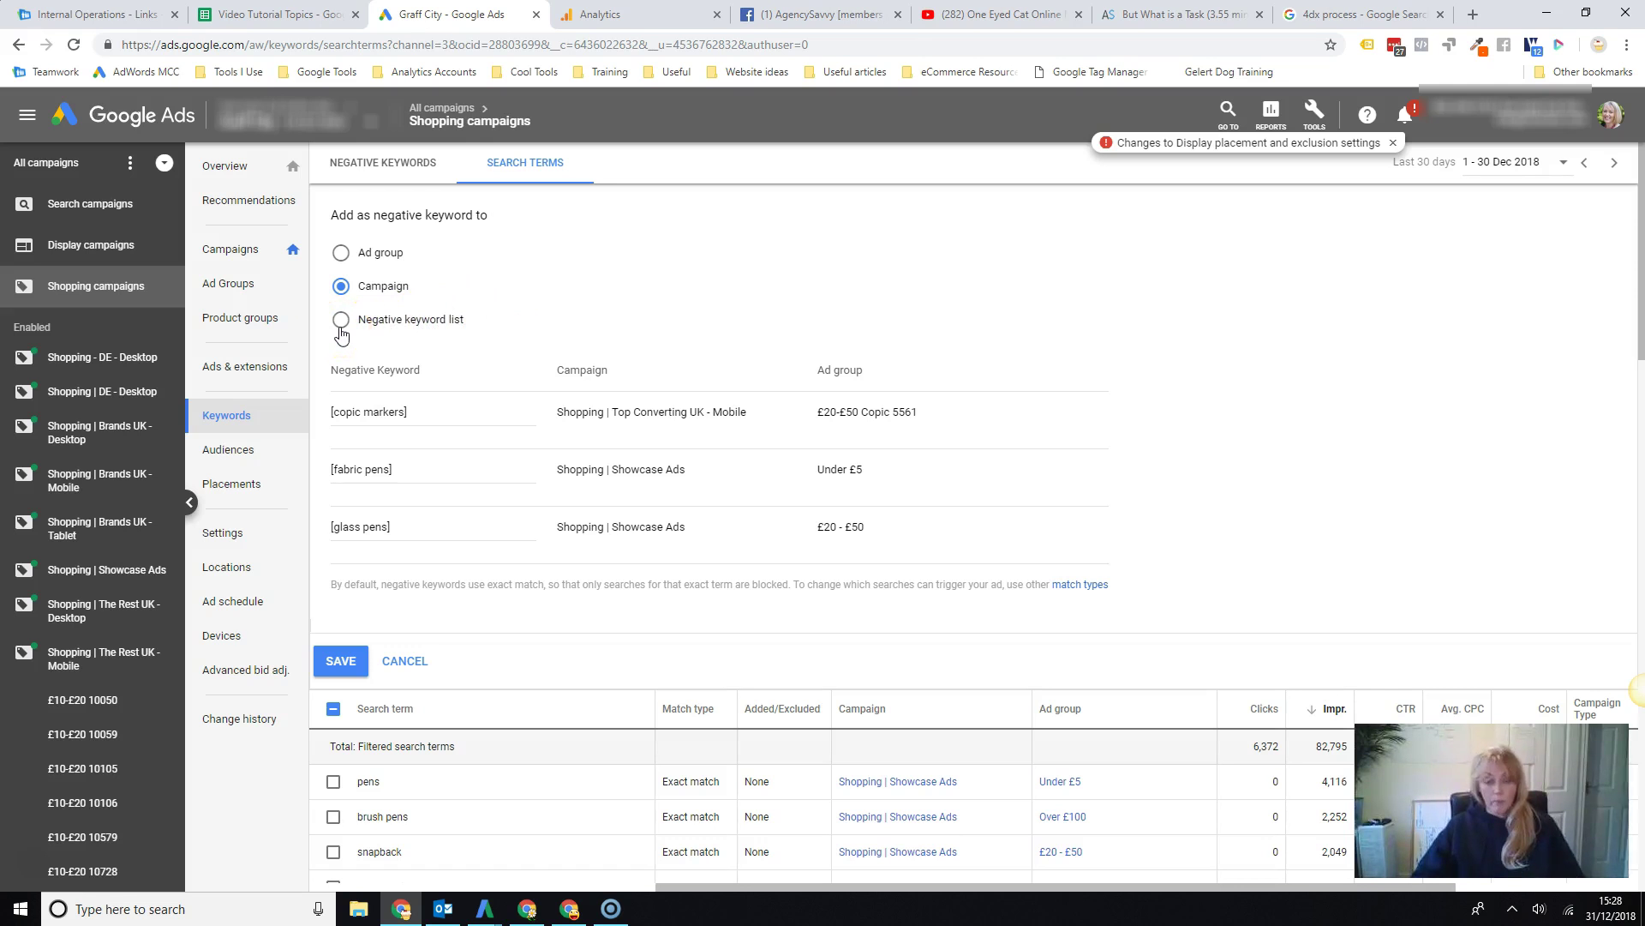
{"action": "left_click", "coordinate": [333, 329]}
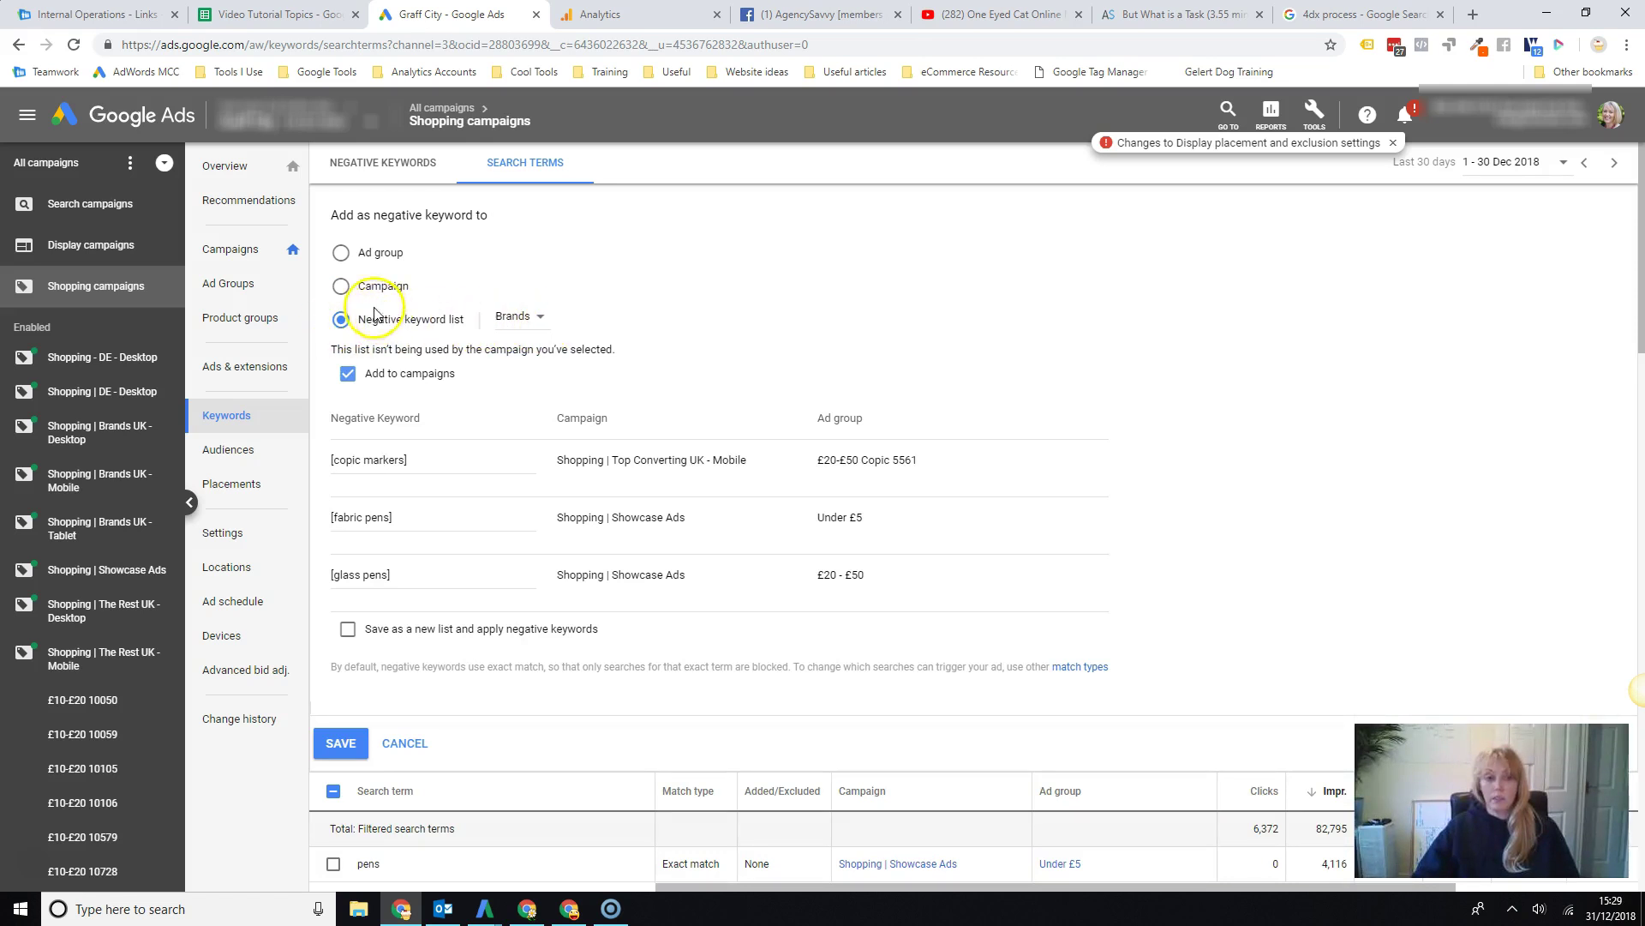
{"action": "left_click", "coordinate": [341, 285]}
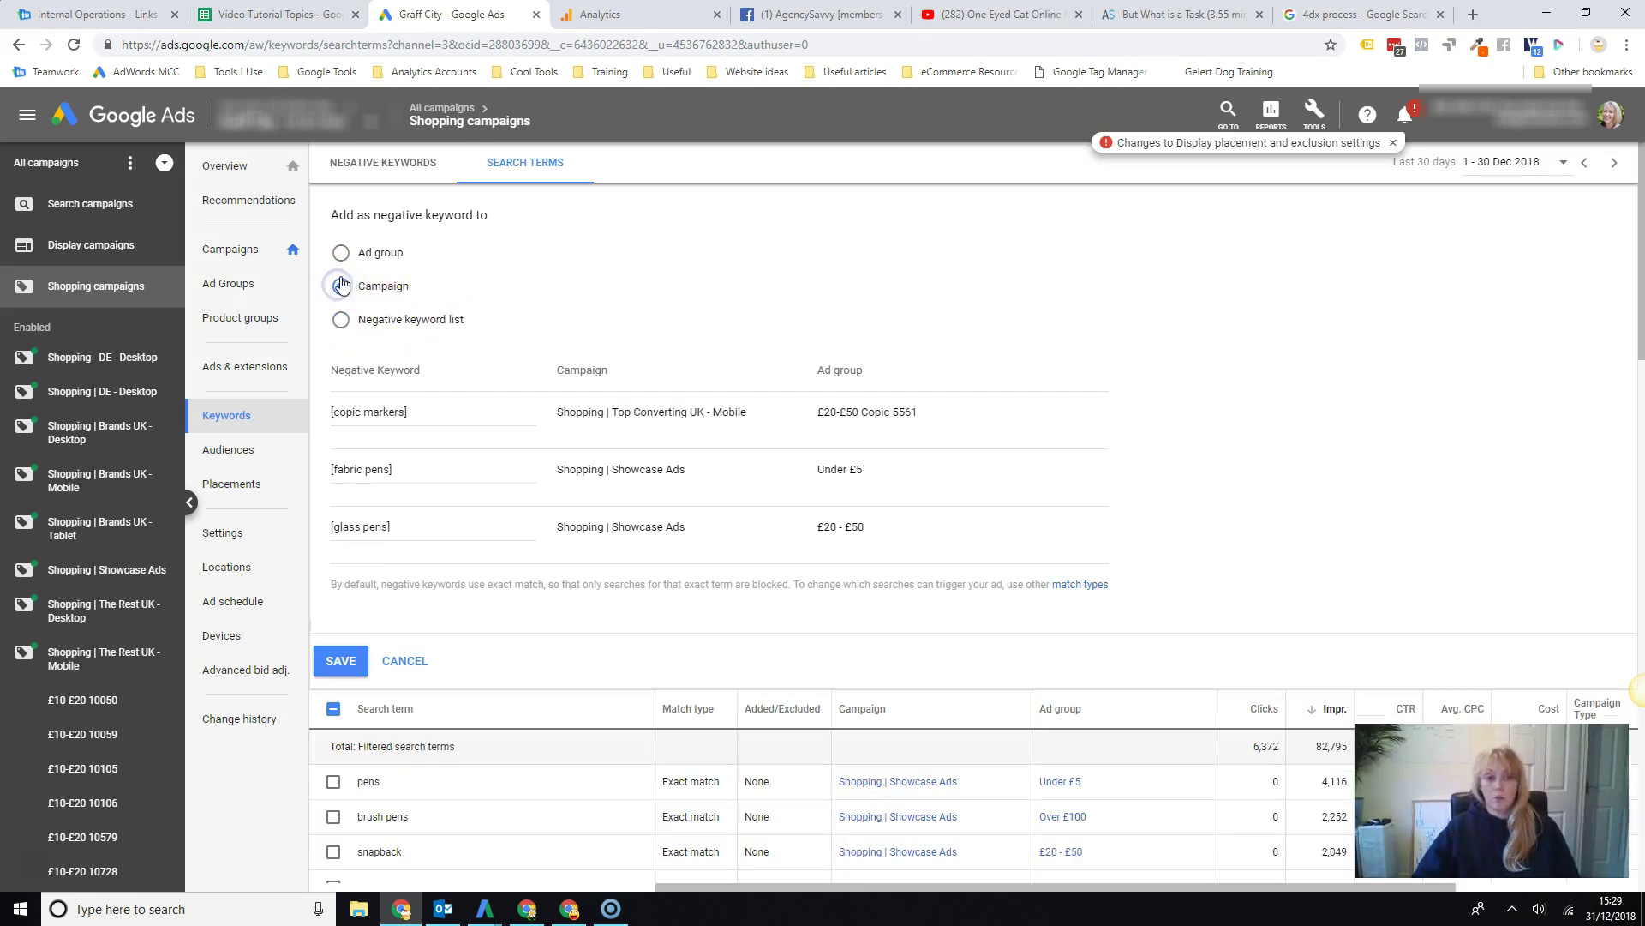
- Shorten the three negative keywords to copic, fabric and glass without brackets, and cancel adding them
{"action": "left_click", "coordinate": [434, 413]}
{"action": "triple_click", "coordinate": [439, 414]}
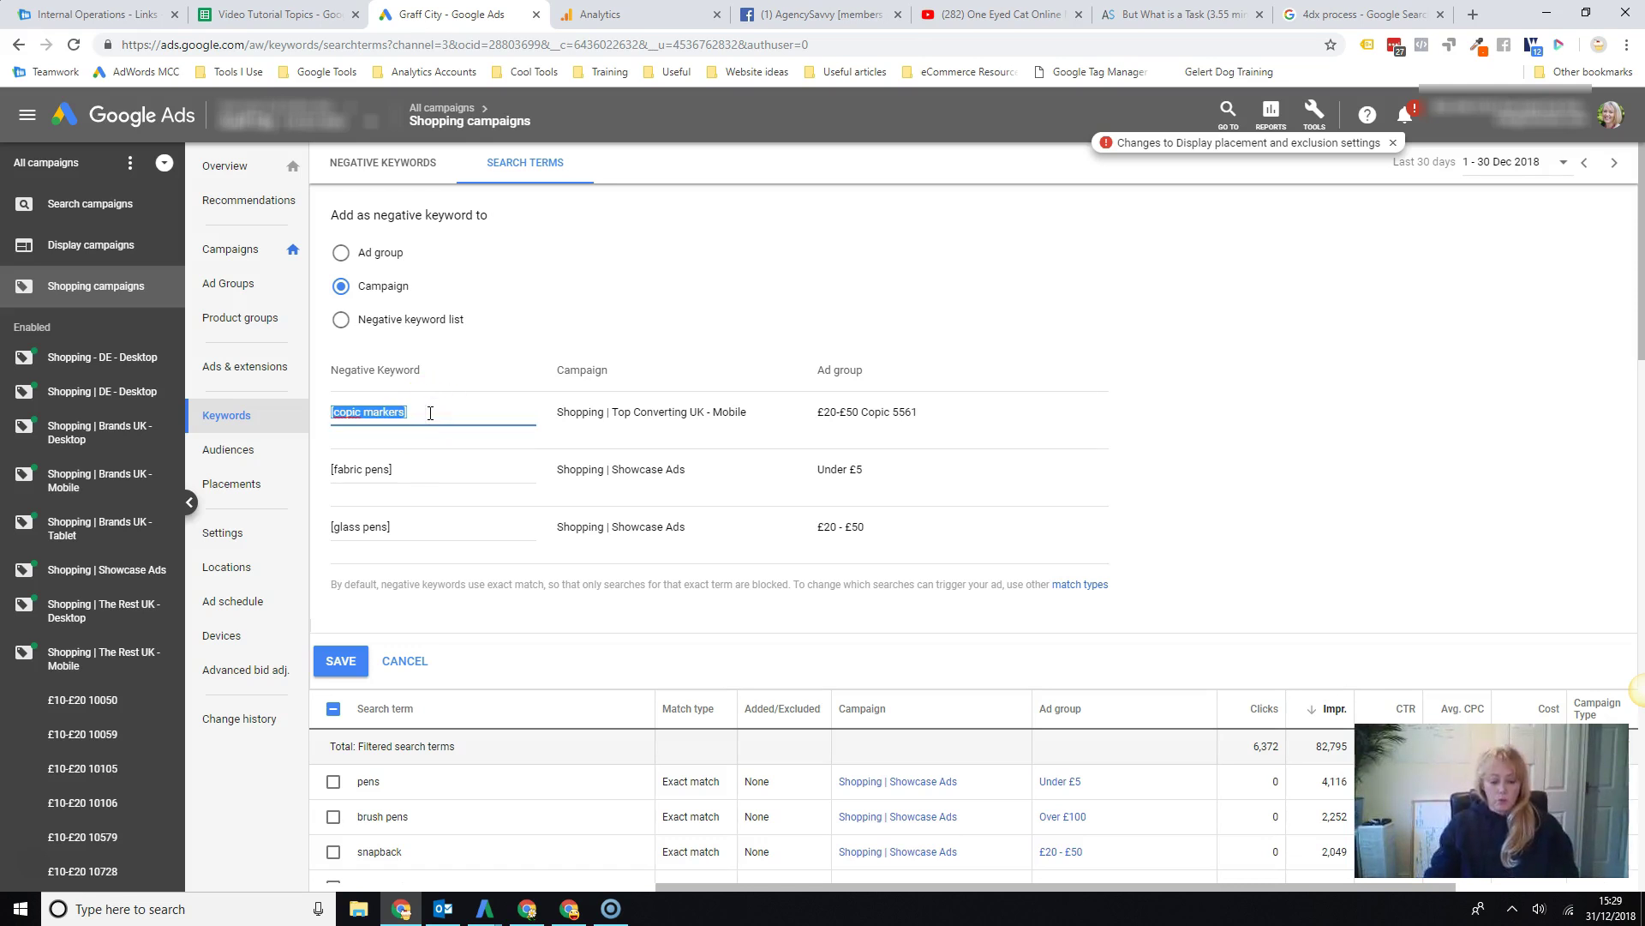
{"action": "type", "text": "copic"}
{"action": "left_click", "coordinate": [436, 465]}
{"action": "left_click", "coordinate": [431, 465]}
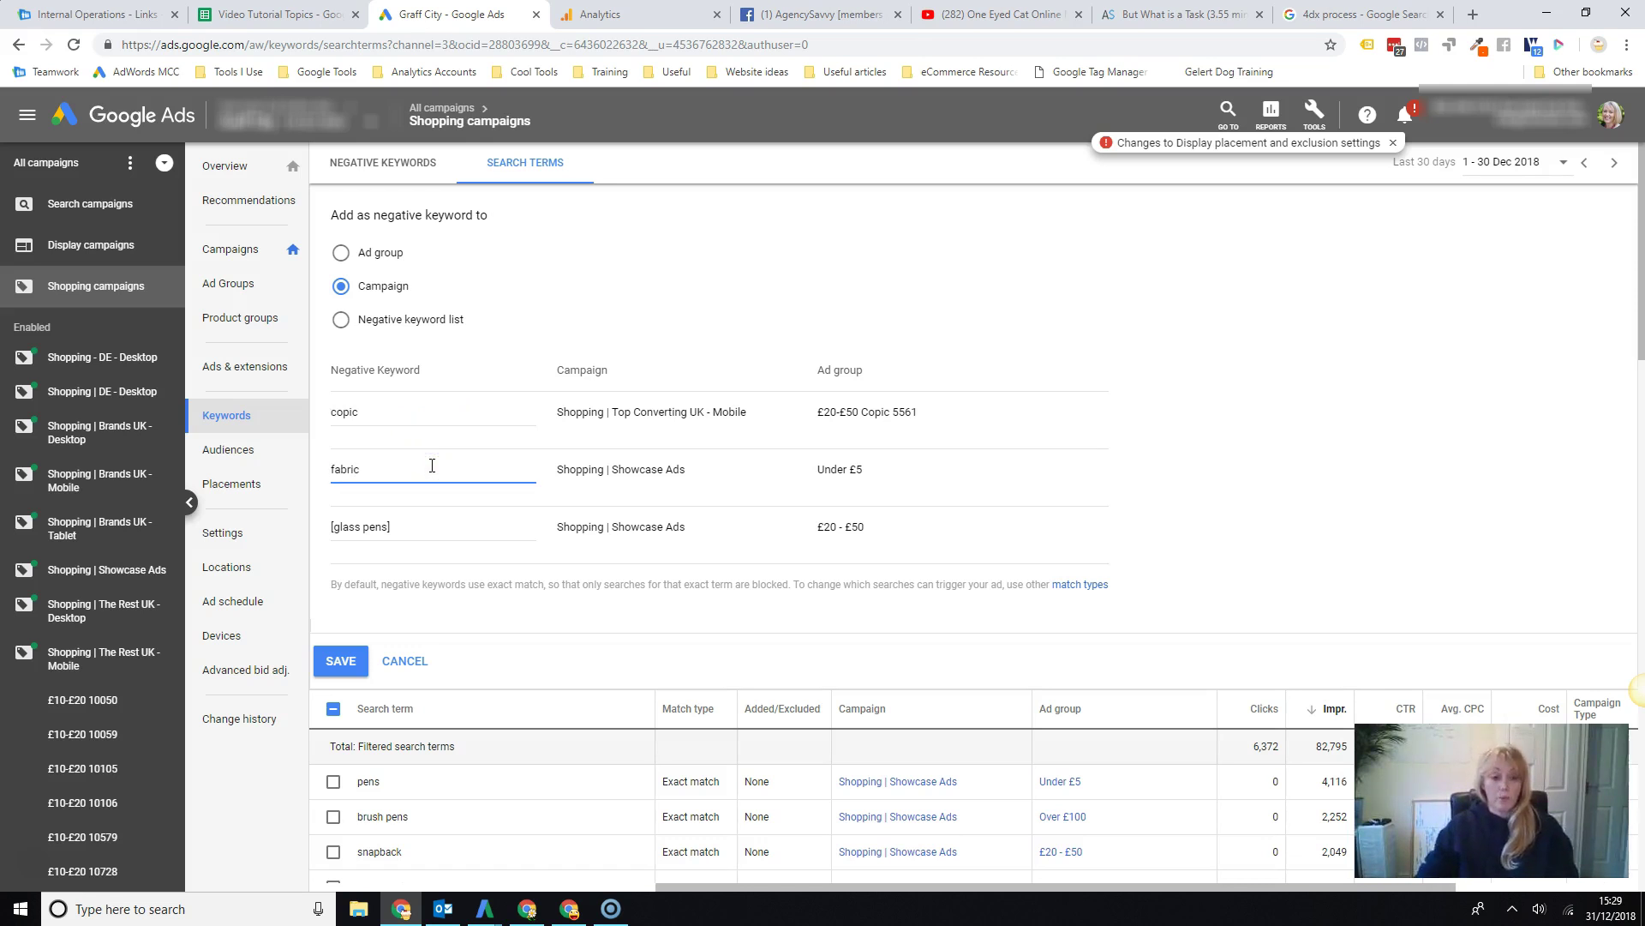
{"action": "left_click", "coordinate": [443, 526]}
{"action": "left_click", "coordinate": [426, 528]}
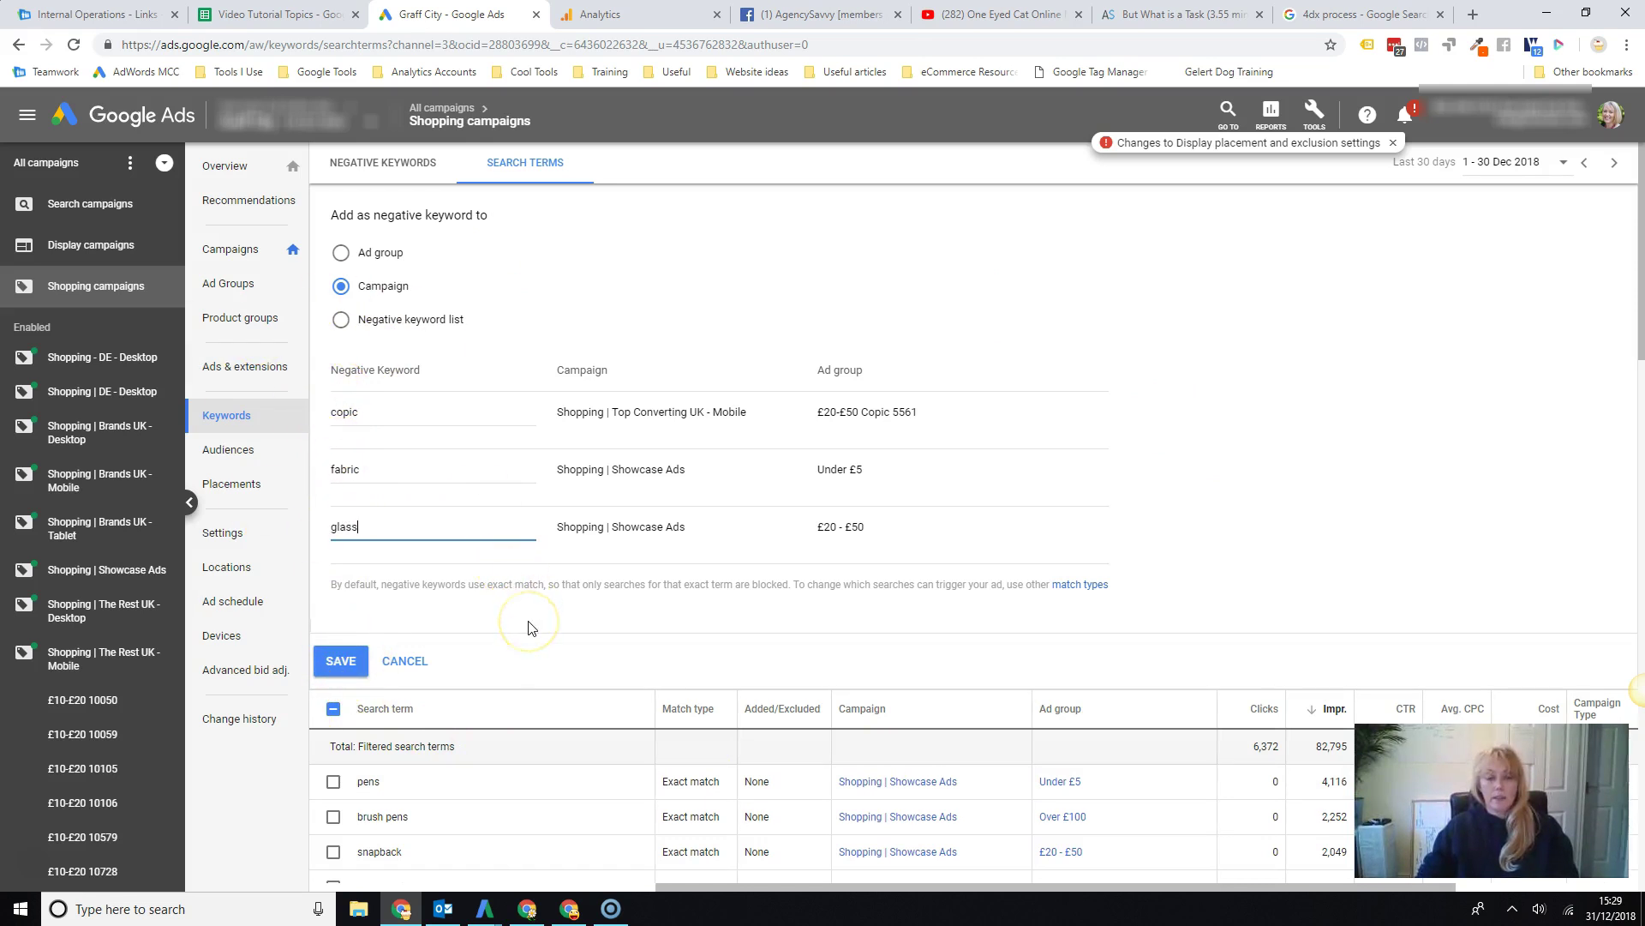
{"action": "left_click", "coordinate": [405, 661]}
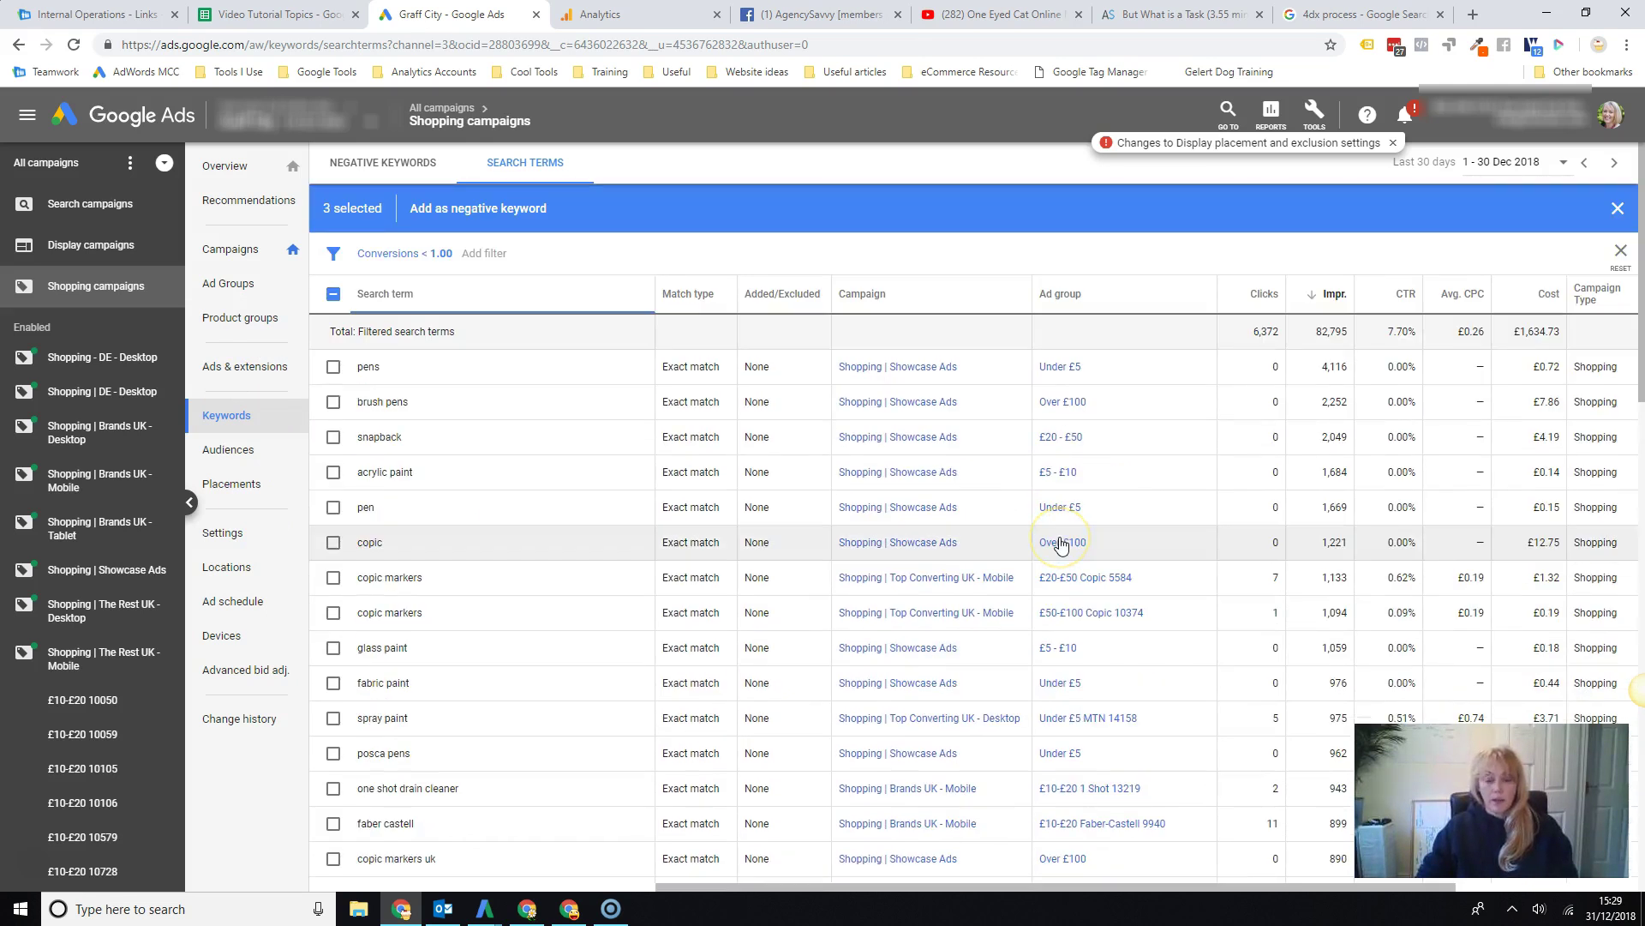